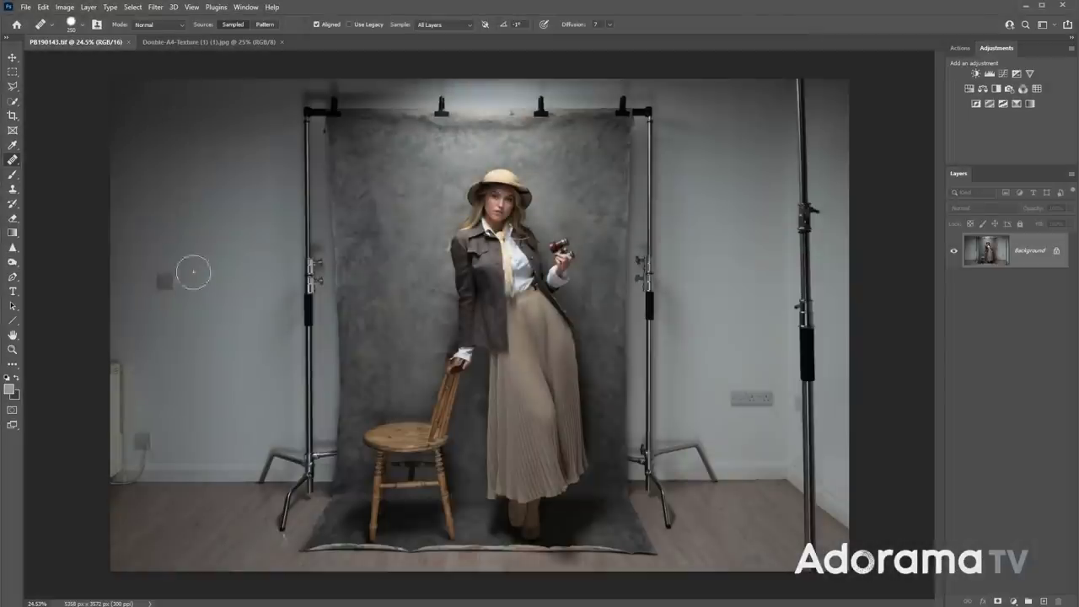
- Heal away the switch, socket and radiator on the left wall and the double socket on the right wall
click(235, 495)
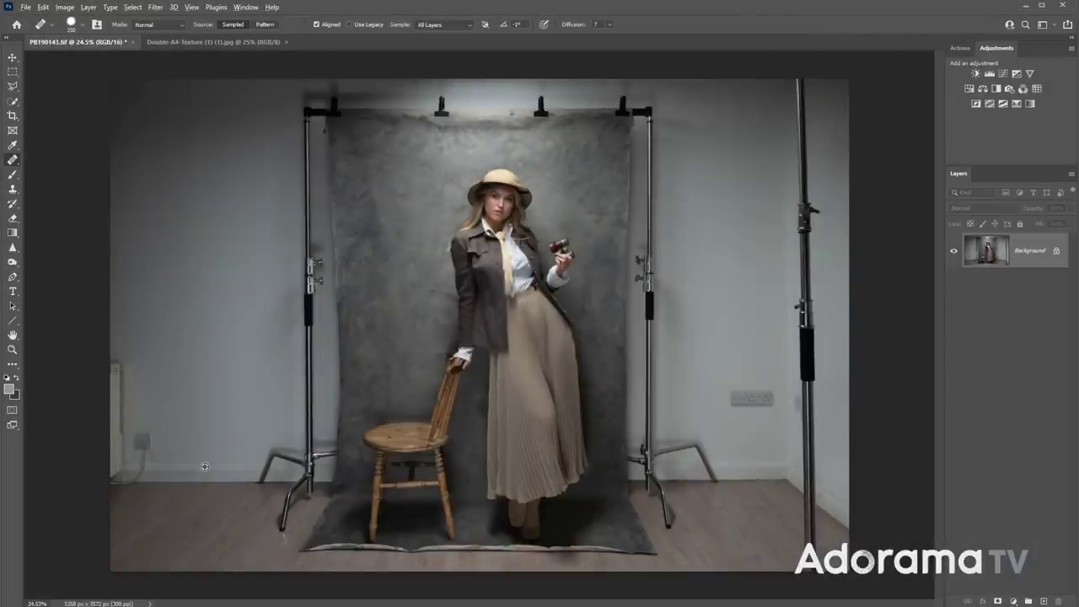
mouse_move(141, 465)
mouse_down()
mouse_move(110, 470)
mouse_move(143, 473)
mouse_move(139, 452)
mouse_move(112, 448)
mouse_move(113, 364)
mouse_up()
drag(145, 408, 155, 426)
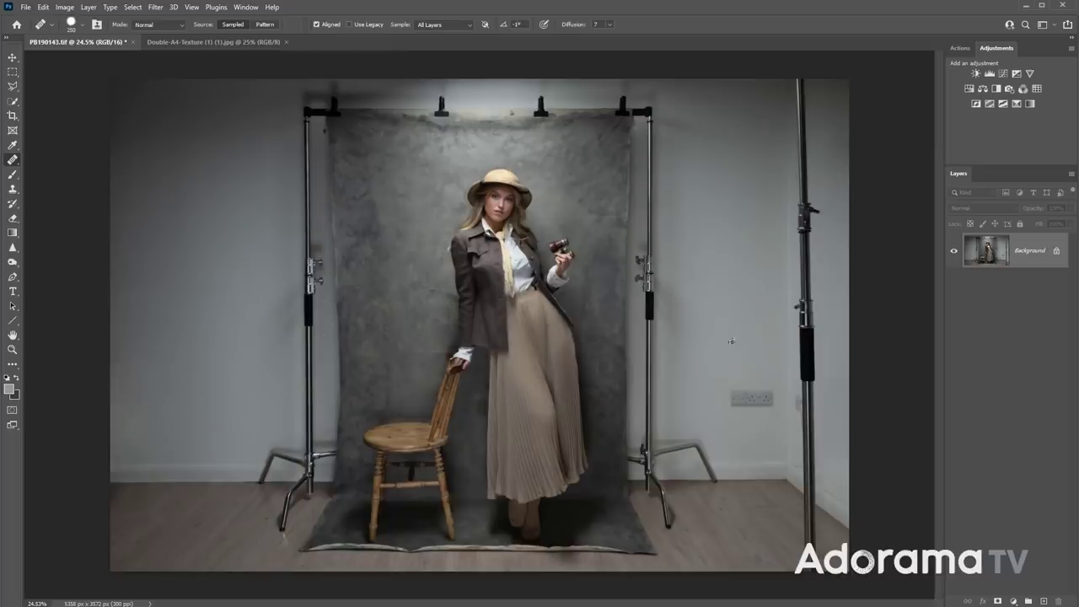
drag(740, 402, 760, 395)
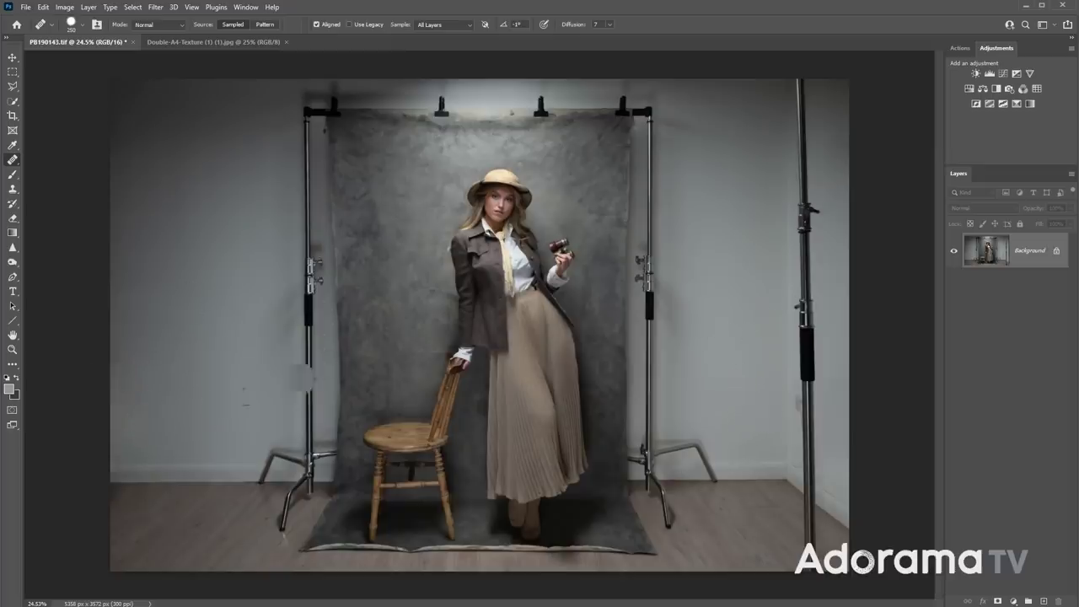
- Copy a full-height rectangular strip of clean wall and floor from the photo's left edge and paste it as a new layer
scroll(193, 342, down, 1)
click(12, 72)
drag(143, 101, 276, 548)
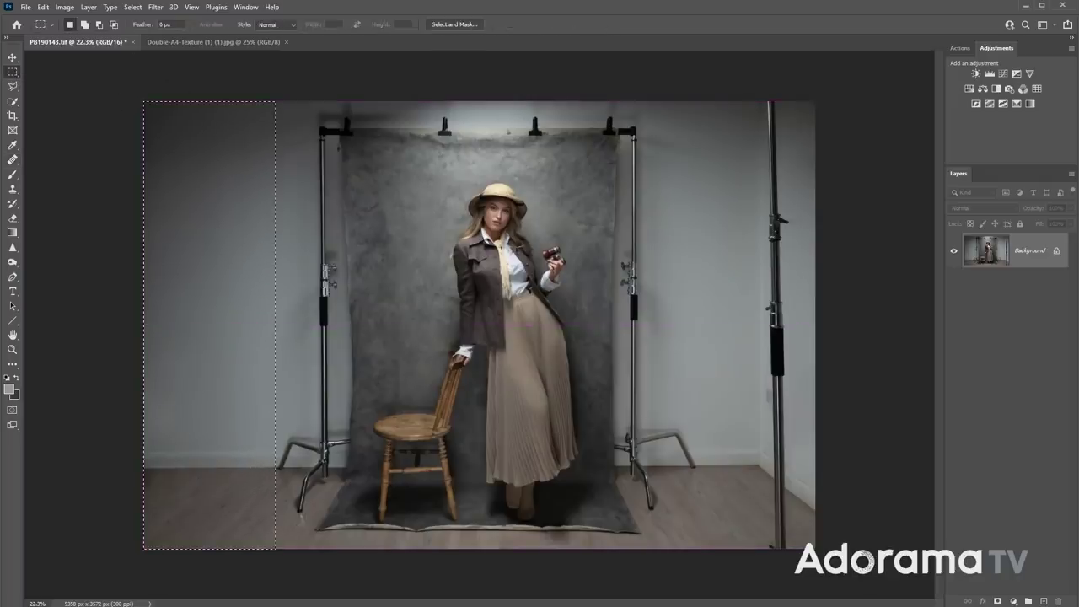
click(42, 6)
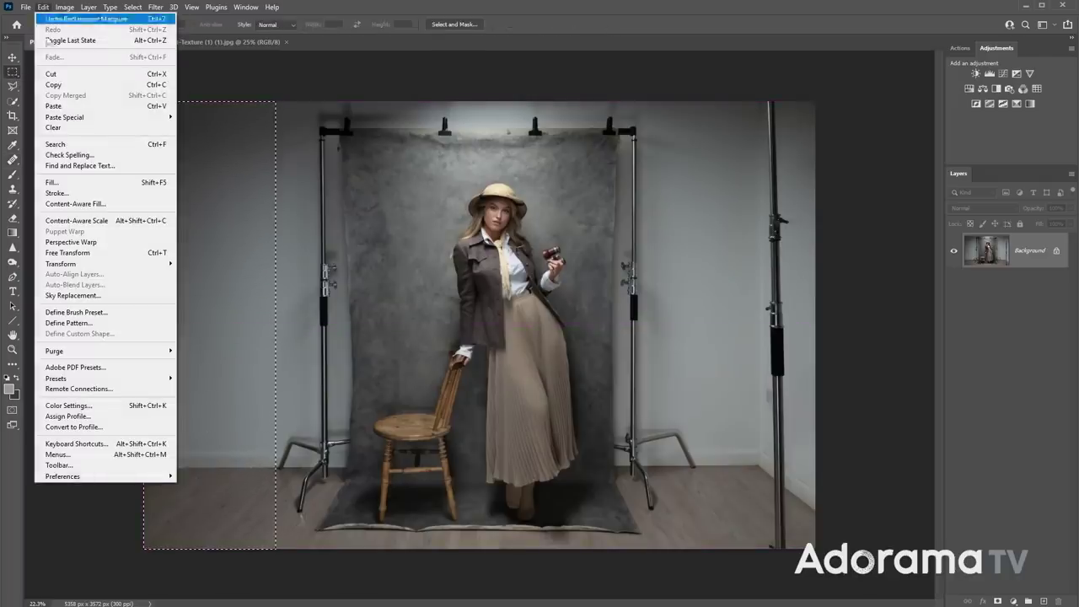
click(42, 7)
click(42, 7)
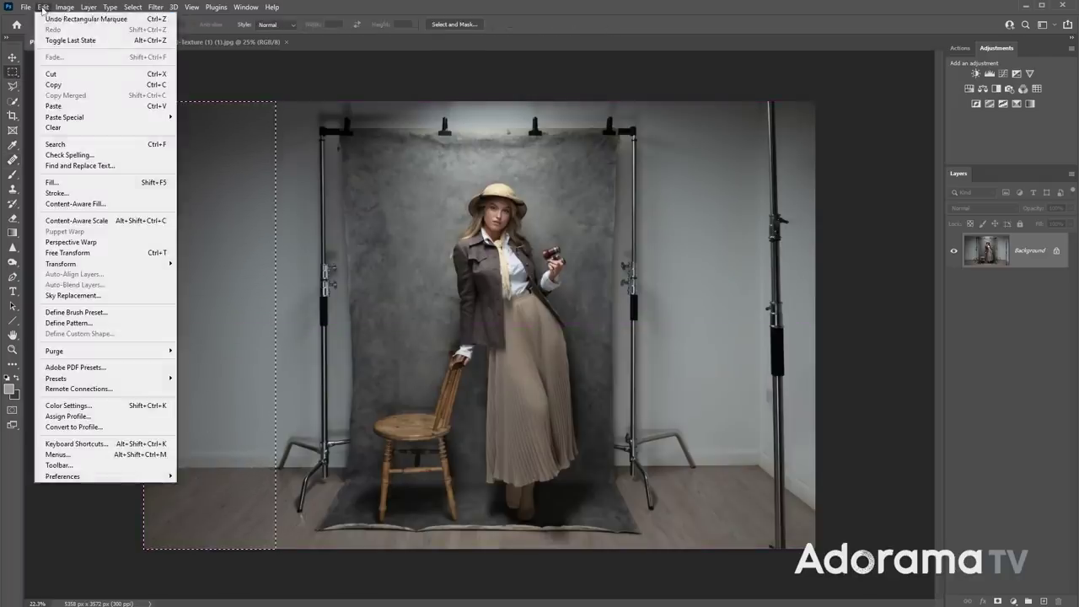
click(54, 107)
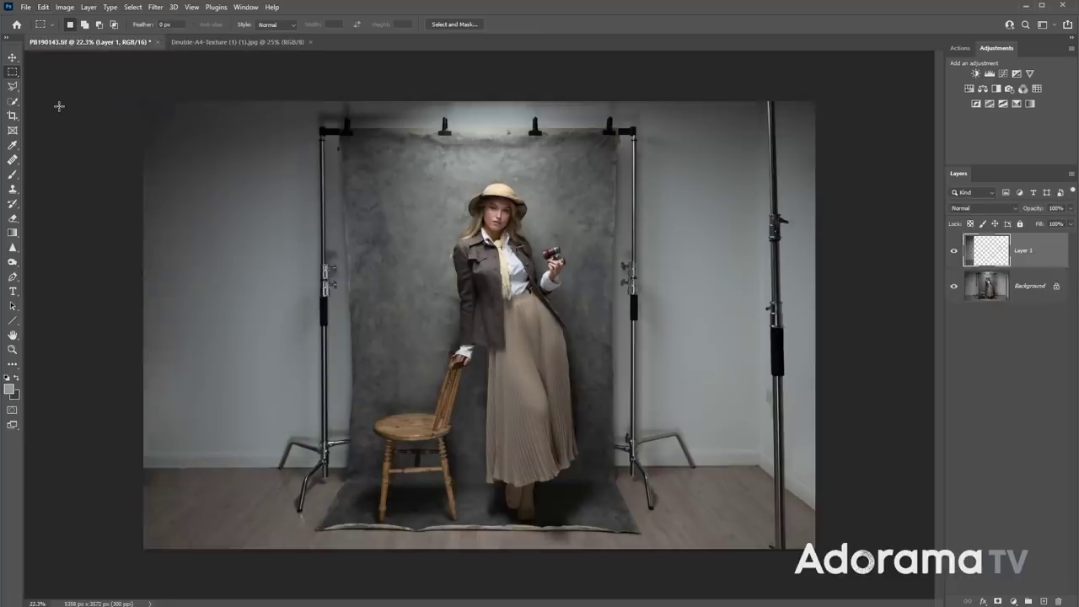
- Flip the pasted wall strip horizontally and move it over the black pole at the photo's right edge, comparing with the layer hidden
click(42, 6)
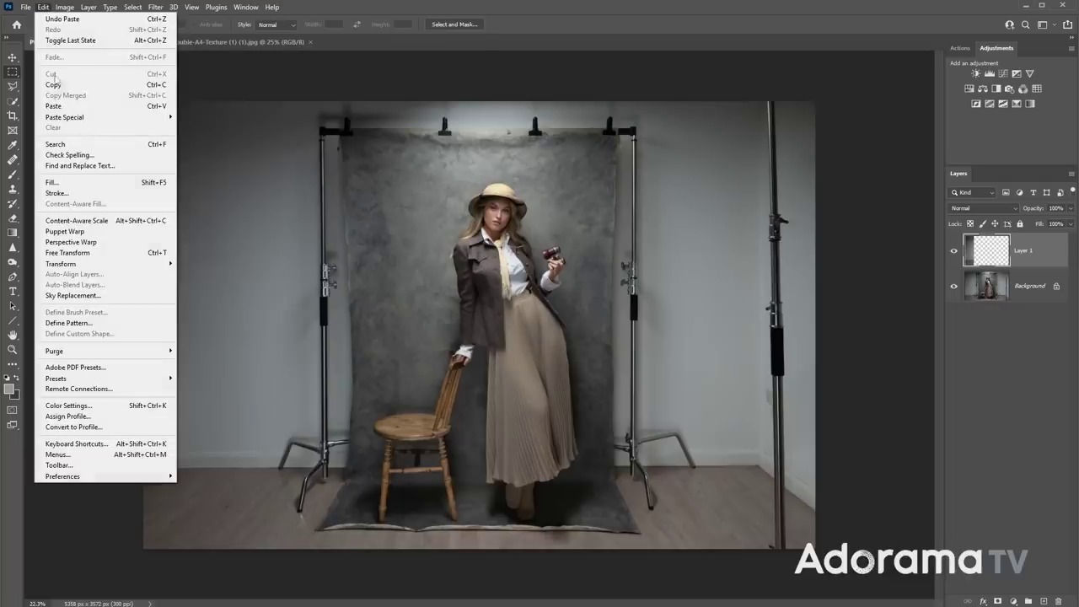
mouse_move(63, 268)
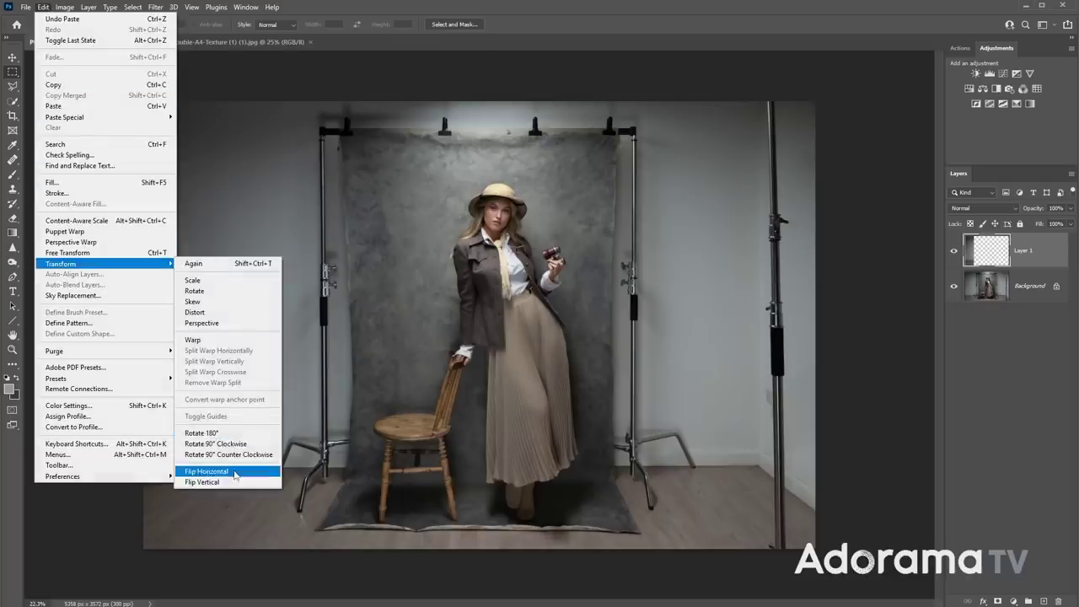
click(263, 469)
click(12, 57)
drag(241, 239, 784, 305)
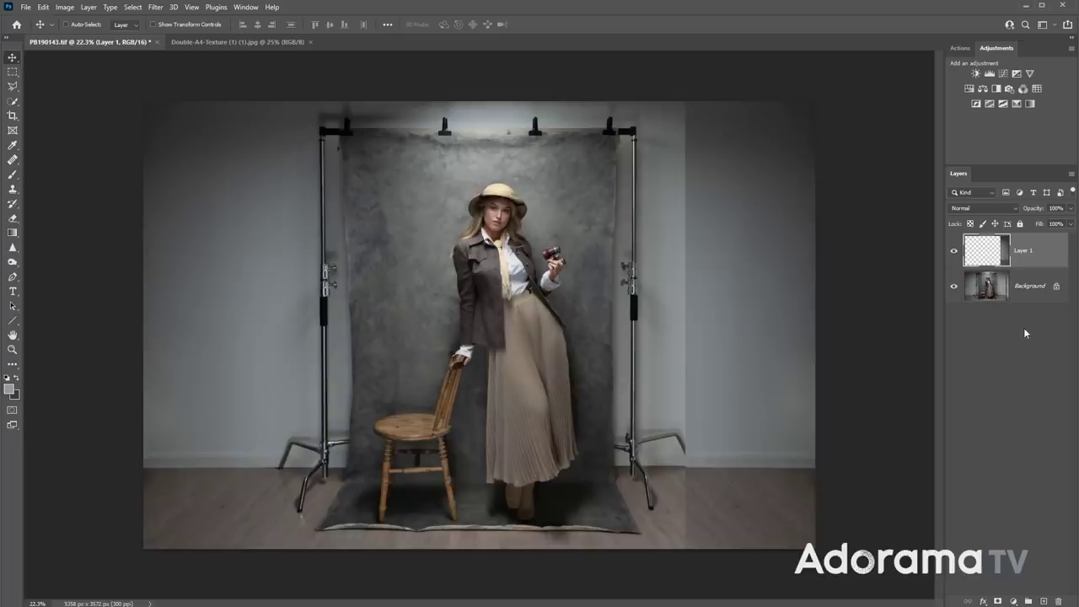
click(955, 253)
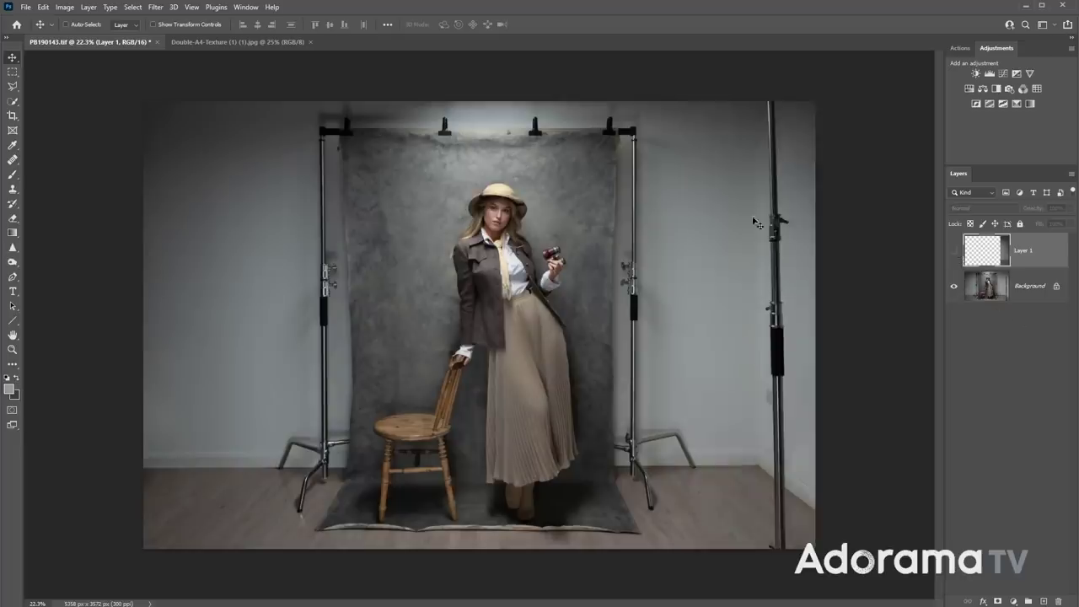
click(955, 252)
- Nudge the flipped strip upward until its skirting board and floor line match the original wall
drag(706, 470, 774, 507)
key(Up)
key(Up)
key(Up)
key(Up)
key(Up)
key(Up)
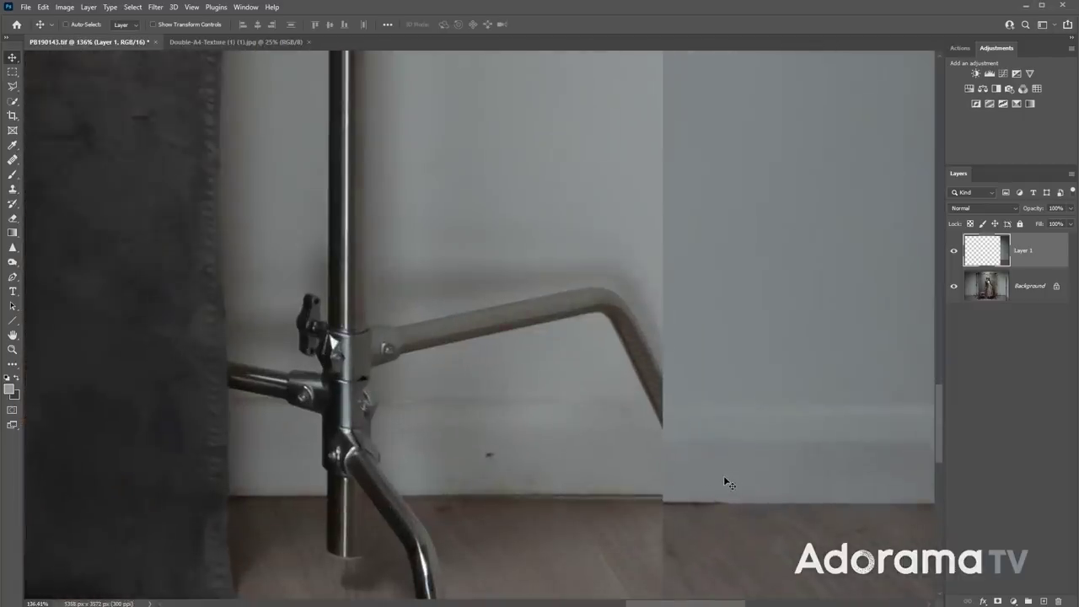
key(Up)
key(Up)
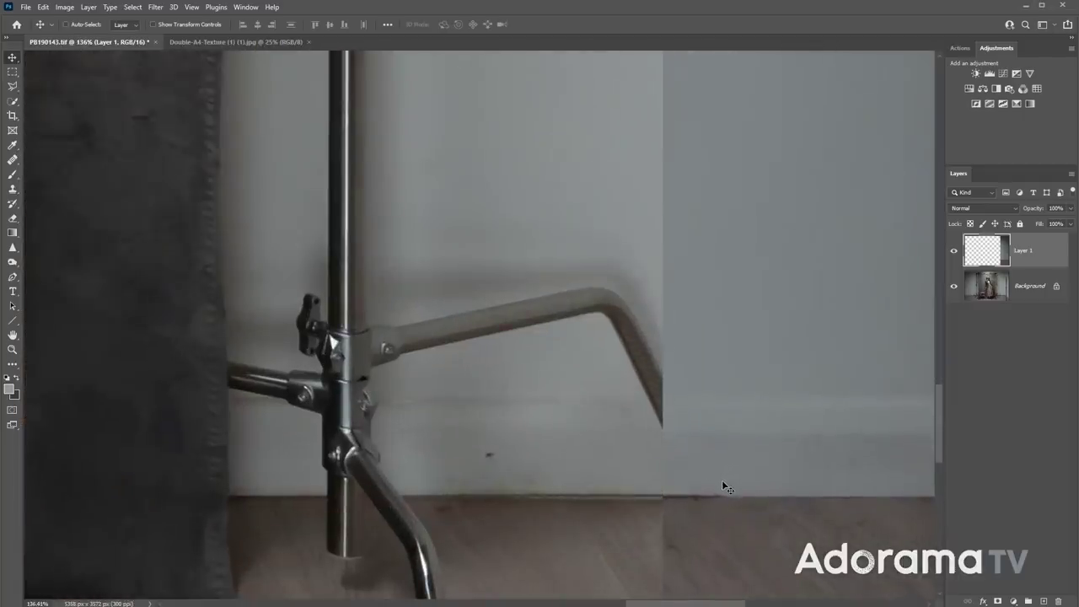
drag(795, 361, 746, 430)
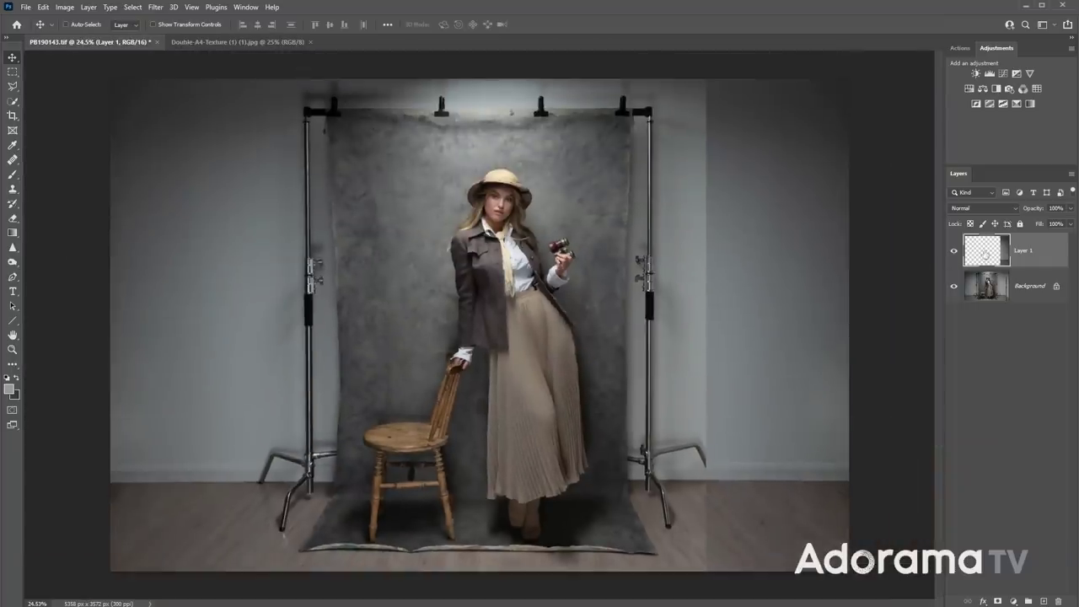
- Add a reveal-all layer mask to the strip and paint black down its inner edge with a soft 800 px brush to blend the seam
click(93, 7)
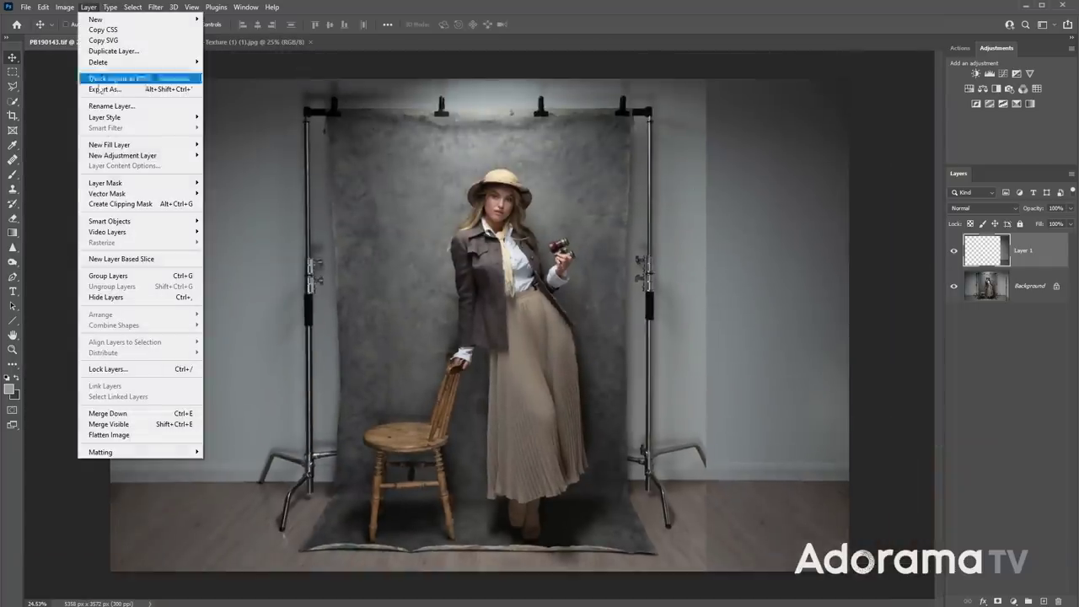
mouse_move(110, 183)
click(226, 183)
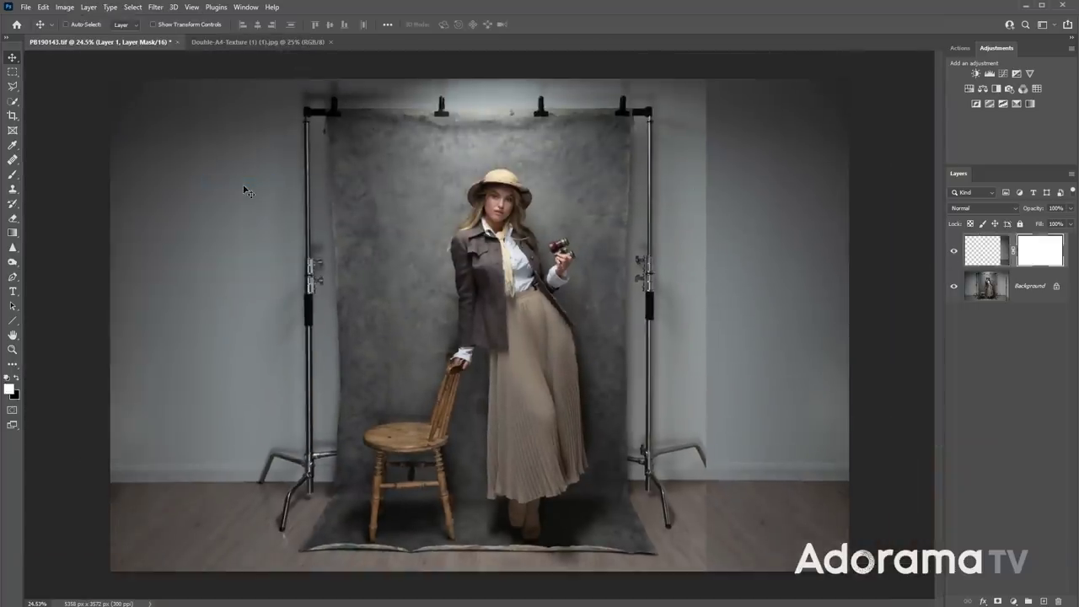
click(16, 175)
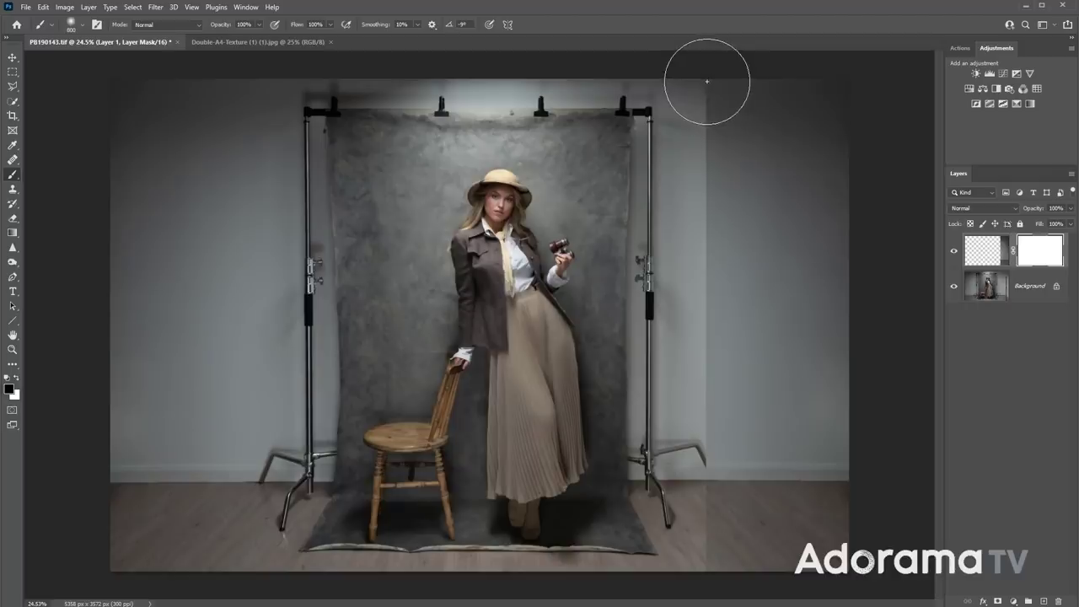
drag(706, 85, 682, 533)
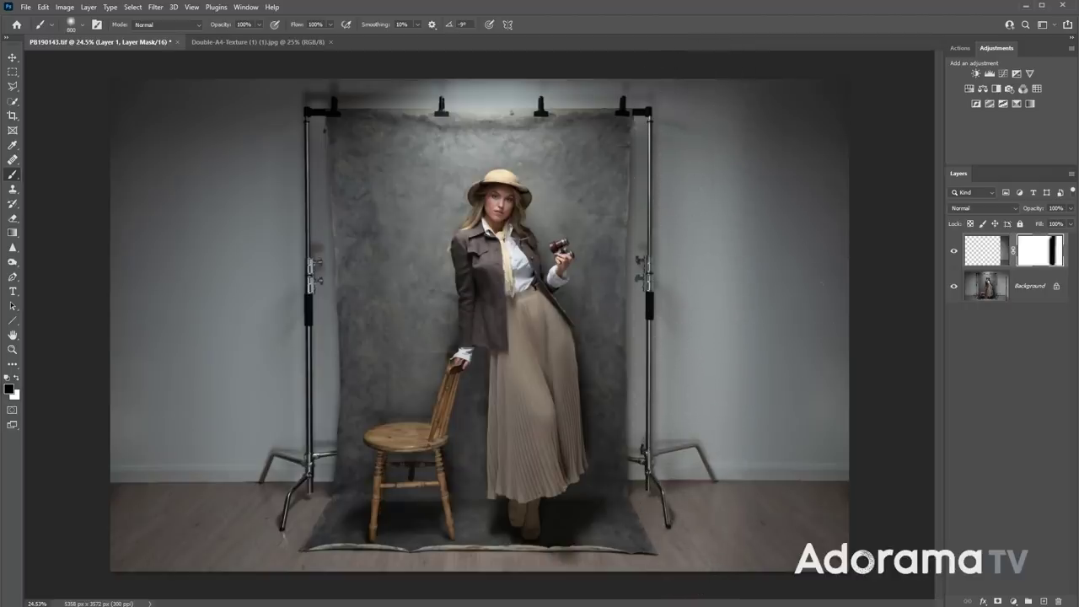
- Flatten the blended wall strip and the original photo into a single layer
scroll(900, 507, down, 1)
scroll(900, 507, down, 1)
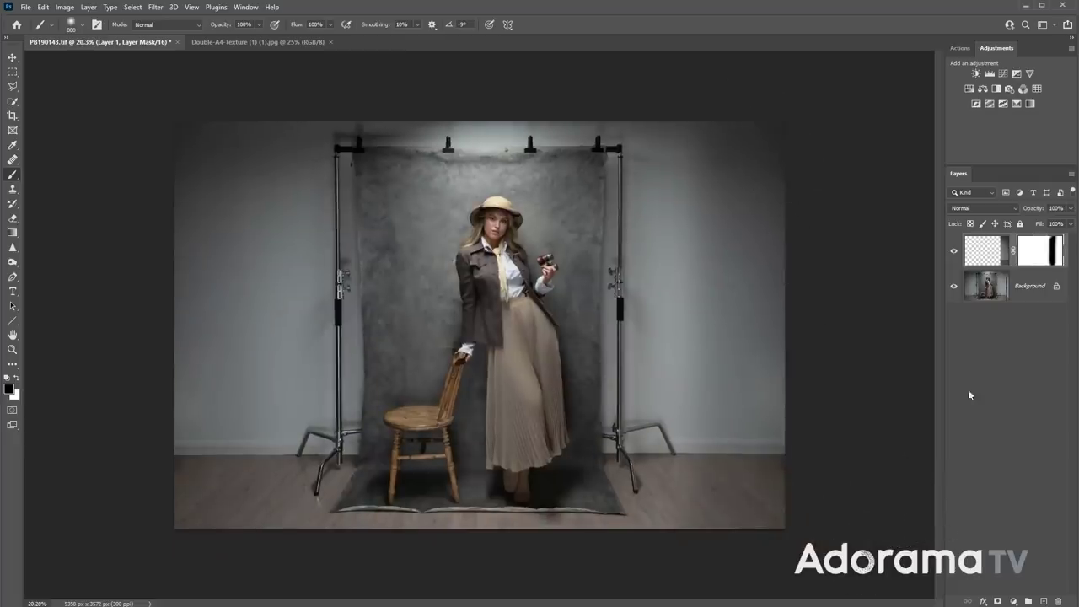
click(992, 257)
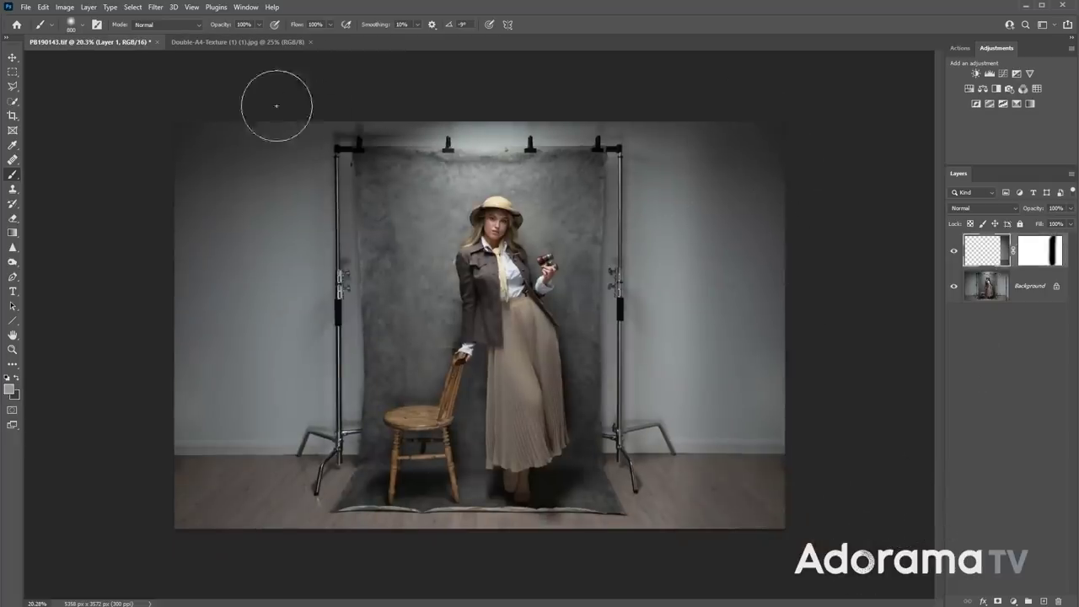
click(65, 8)
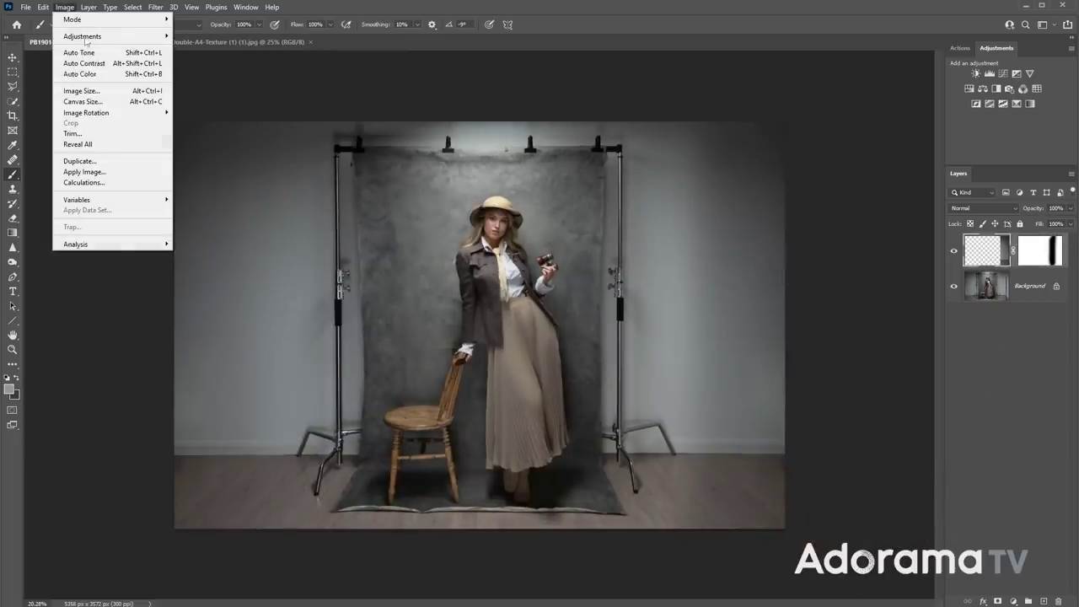
mouse_move(88, 7)
click(118, 434)
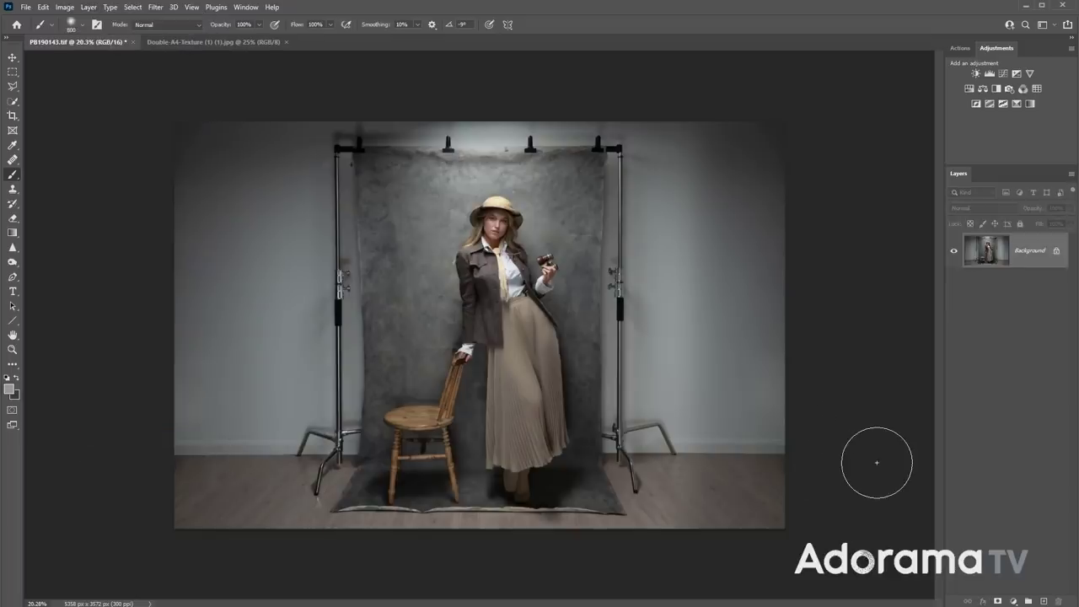
- Darken the photo's edges with a custom Lens Correction, setting the vignette amount to -100
click(155, 8)
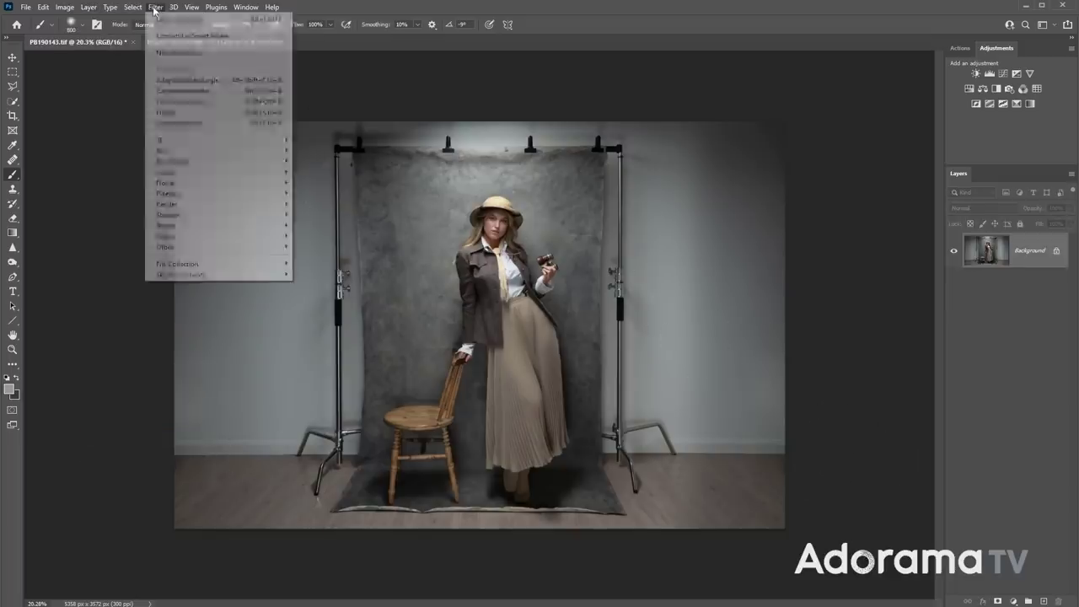
click(180, 102)
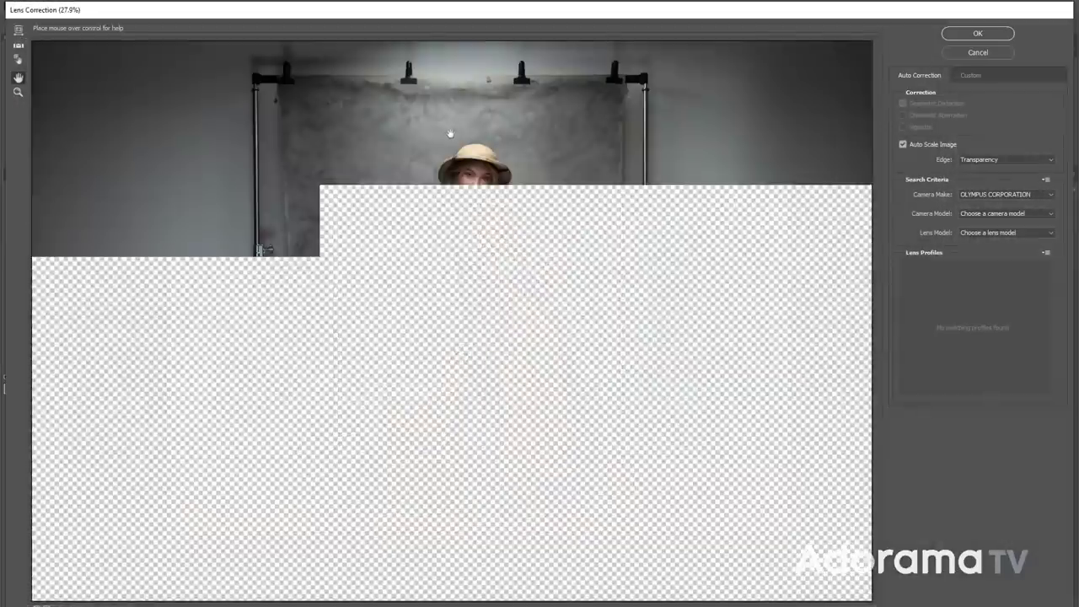
click(973, 75)
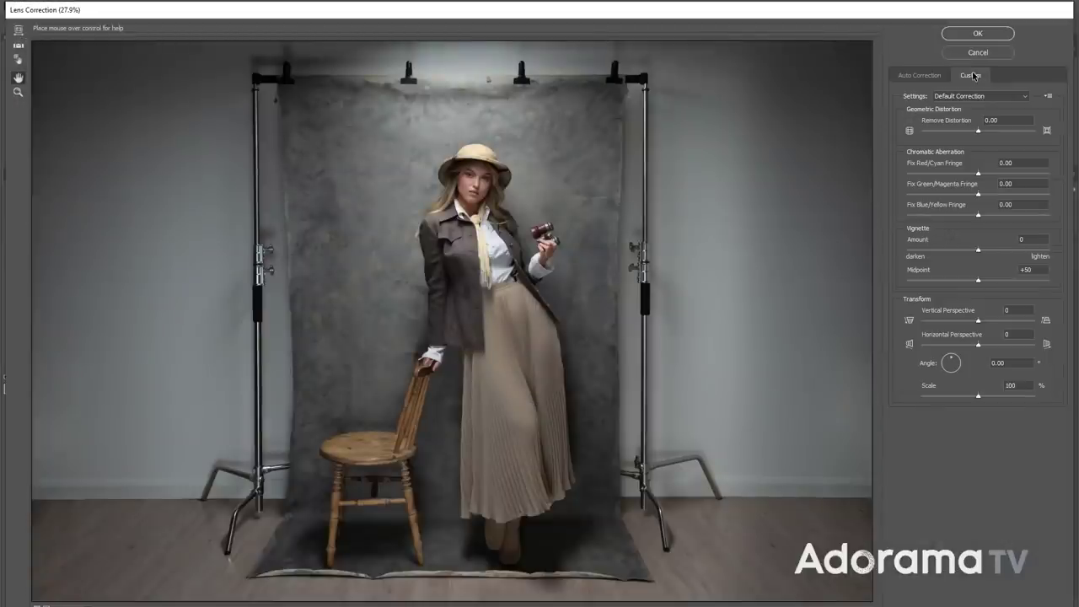
drag(978, 250, 914, 262)
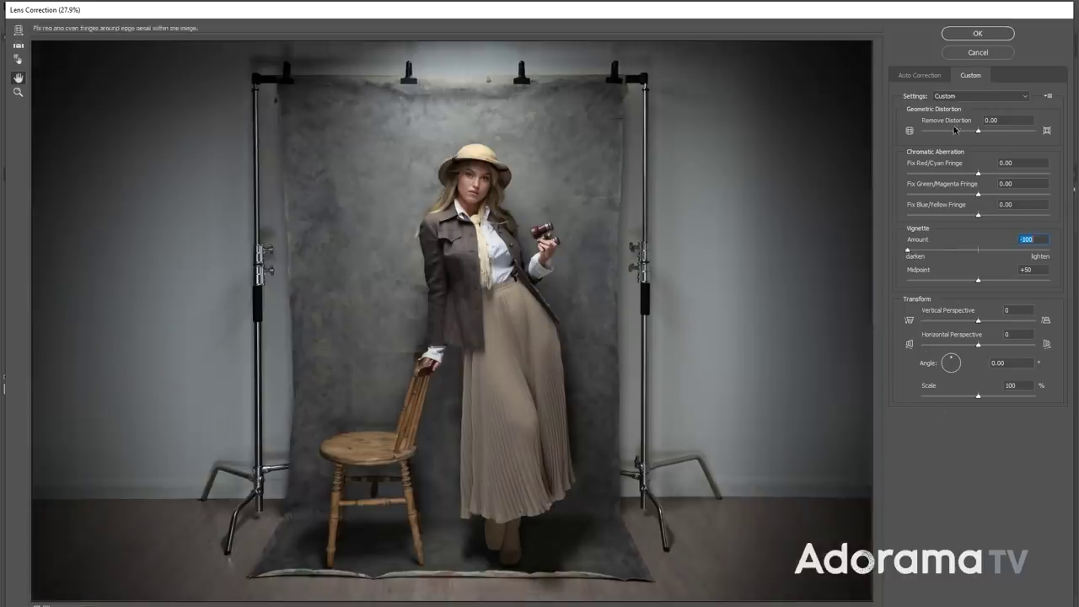
click(968, 33)
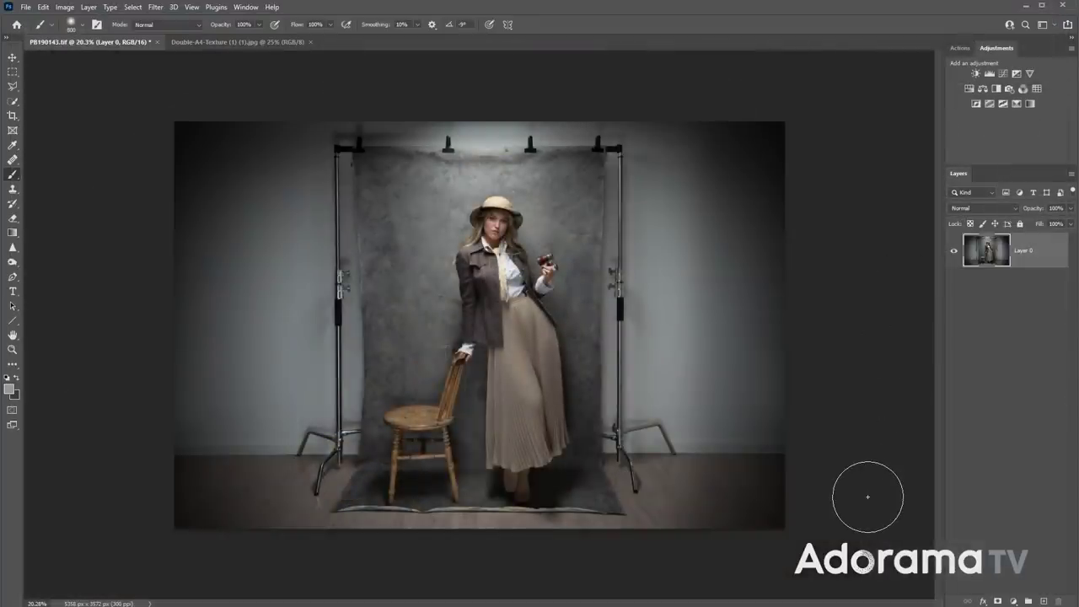
- Add a Color Lookup adjustment layer using the TealOrangePlusContrast.3DL file and set its opacity to 35%
click(1014, 601)
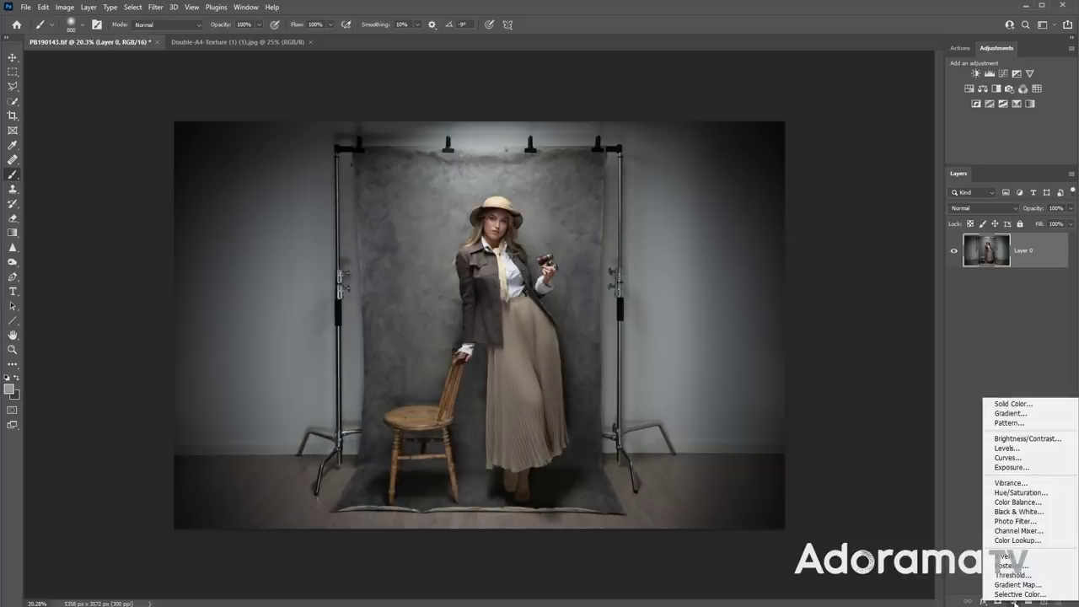
click(1013, 540)
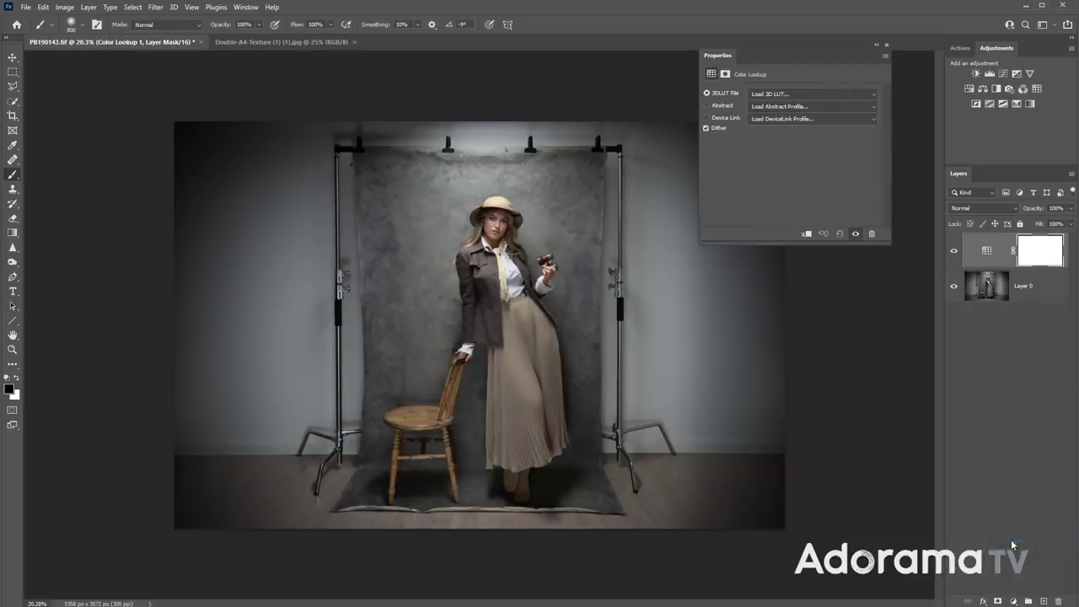
click(793, 95)
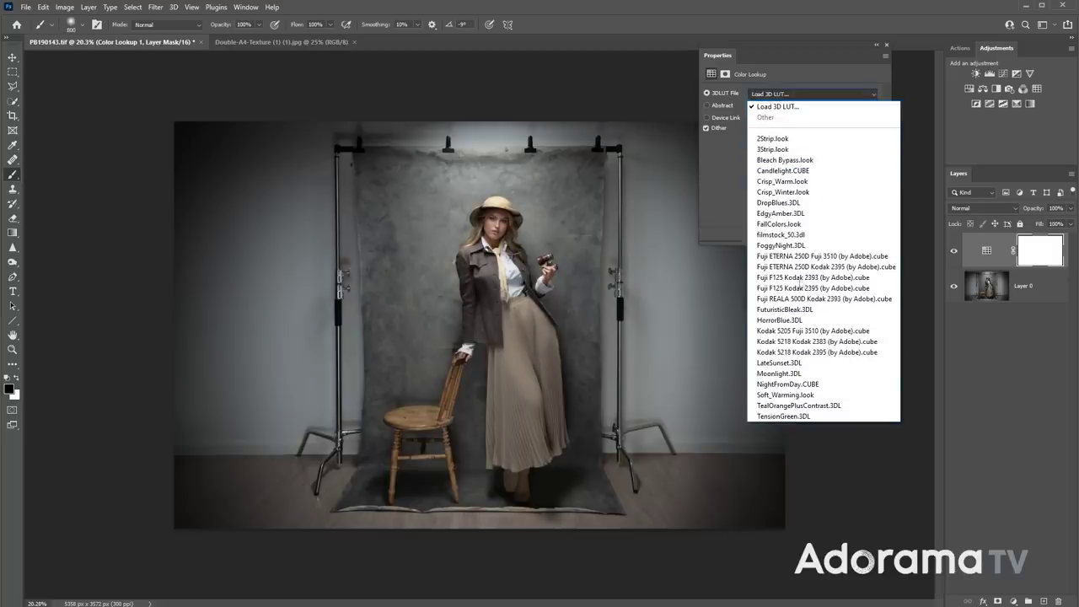
click(769, 406)
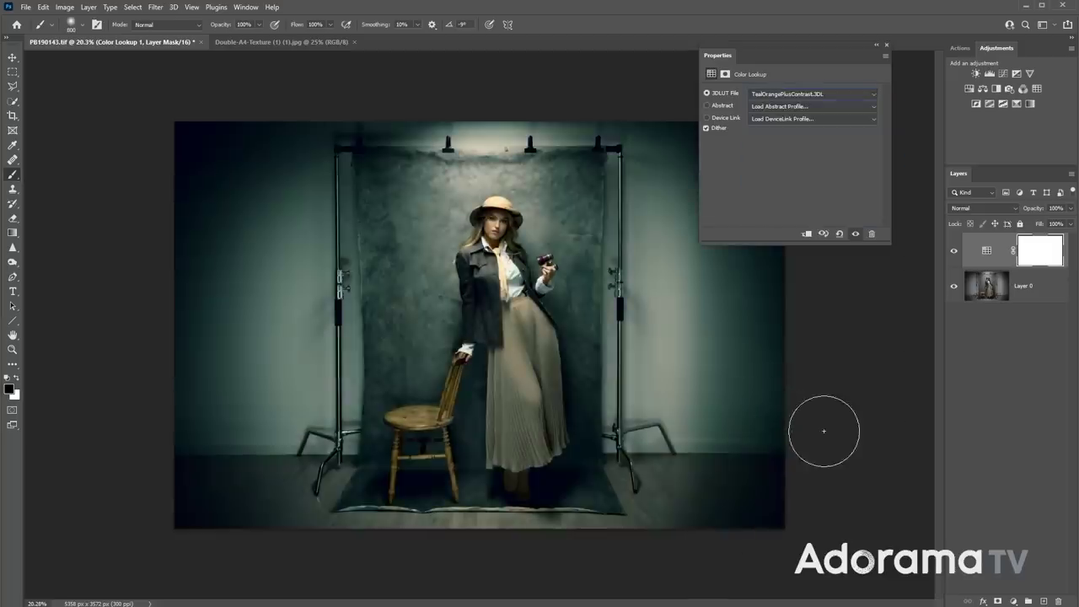
click(887, 44)
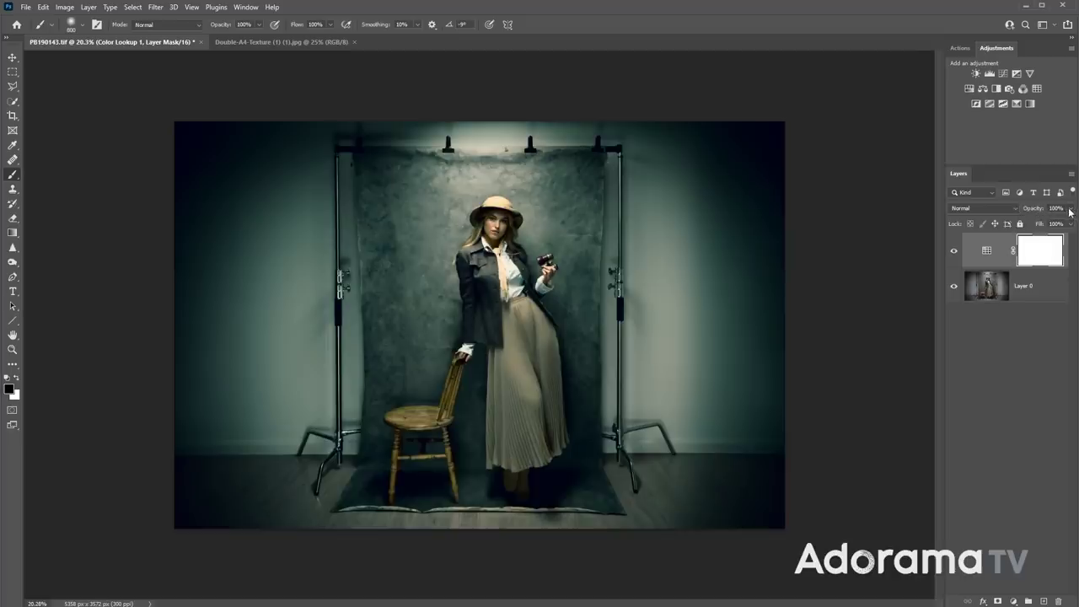
drag(1037, 221, 1035, 220)
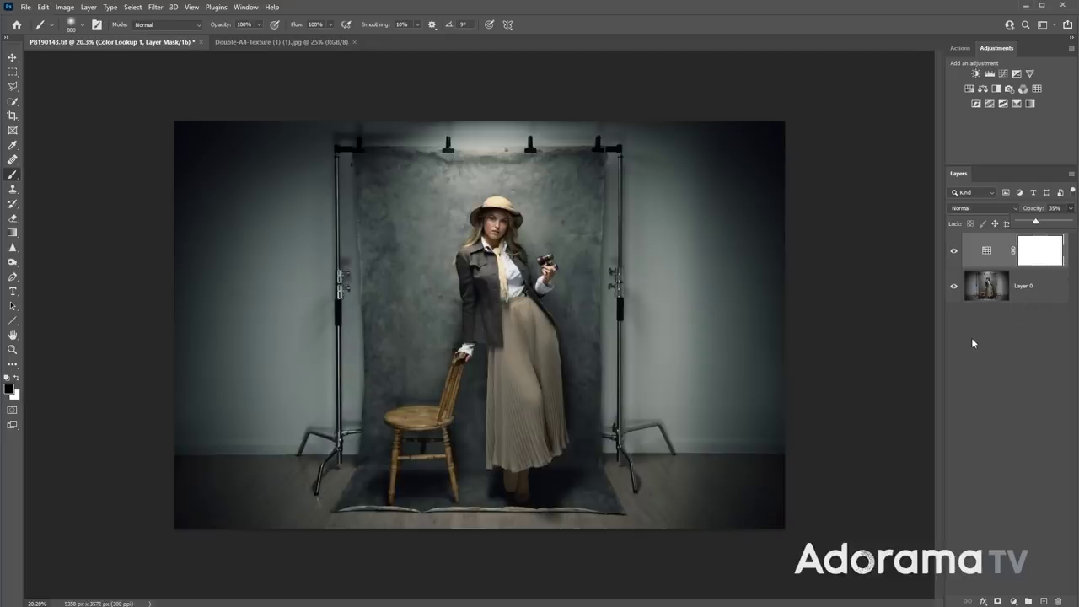
- Add a Levels adjustment layer with the output black level raised to 20, and compare the image with and without it
click(1014, 601)
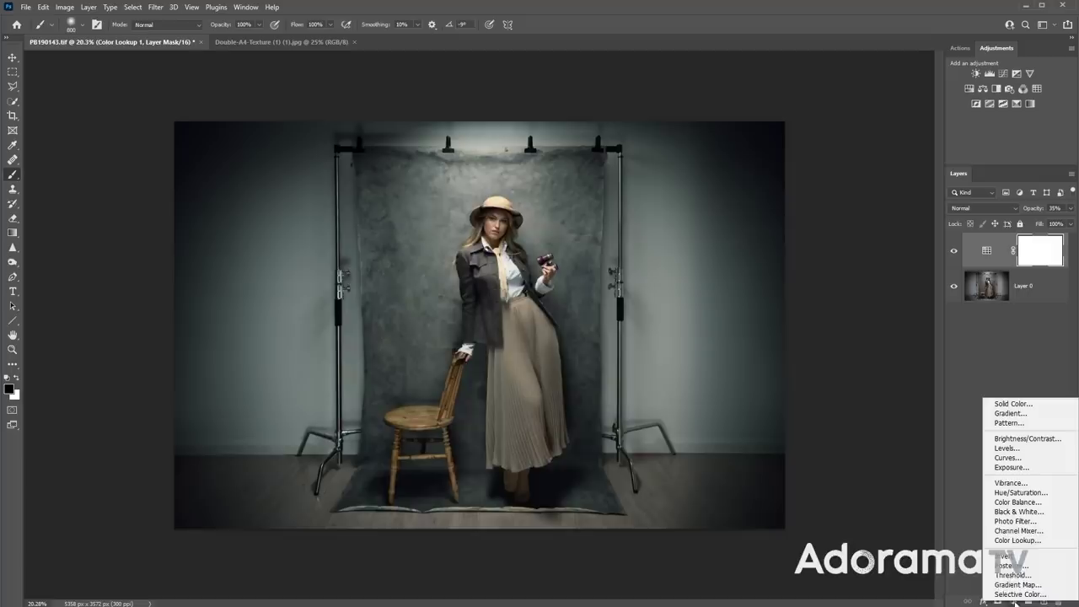
click(1008, 449)
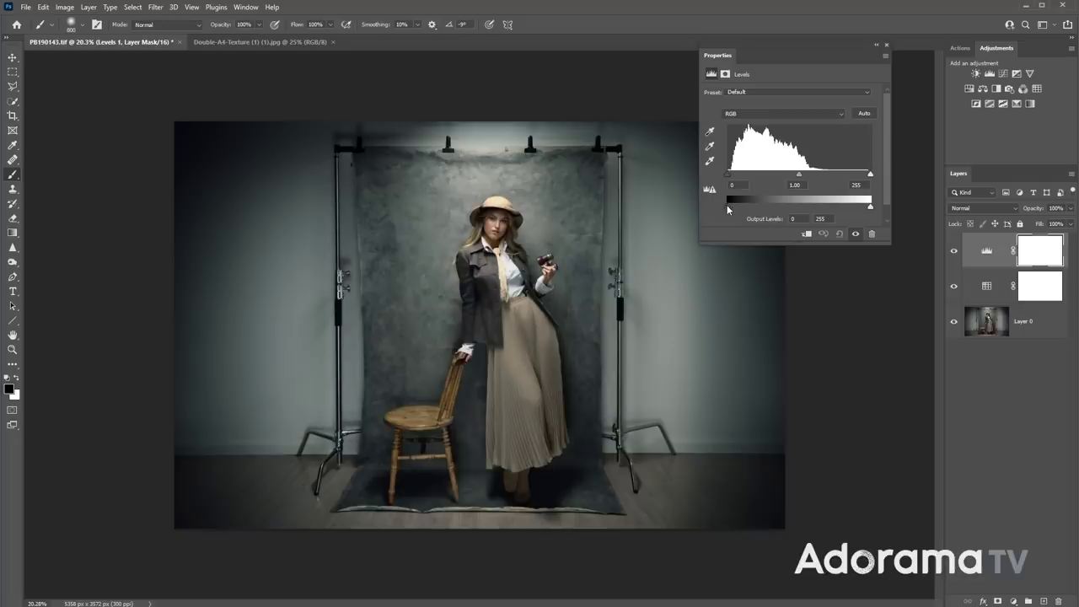
drag(726, 205, 732, 207)
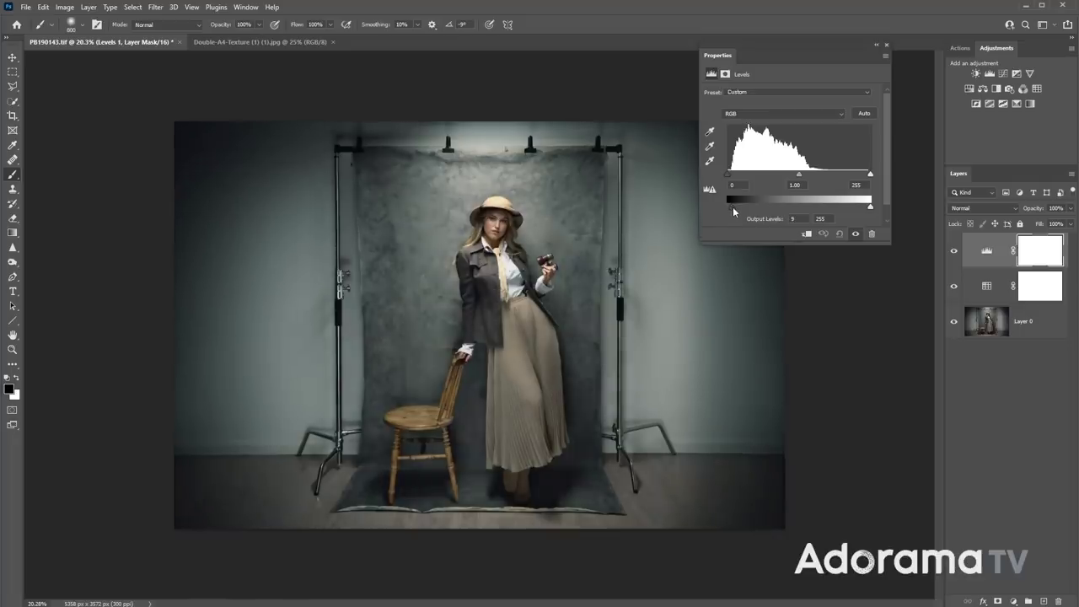
text(20)
key(Return)
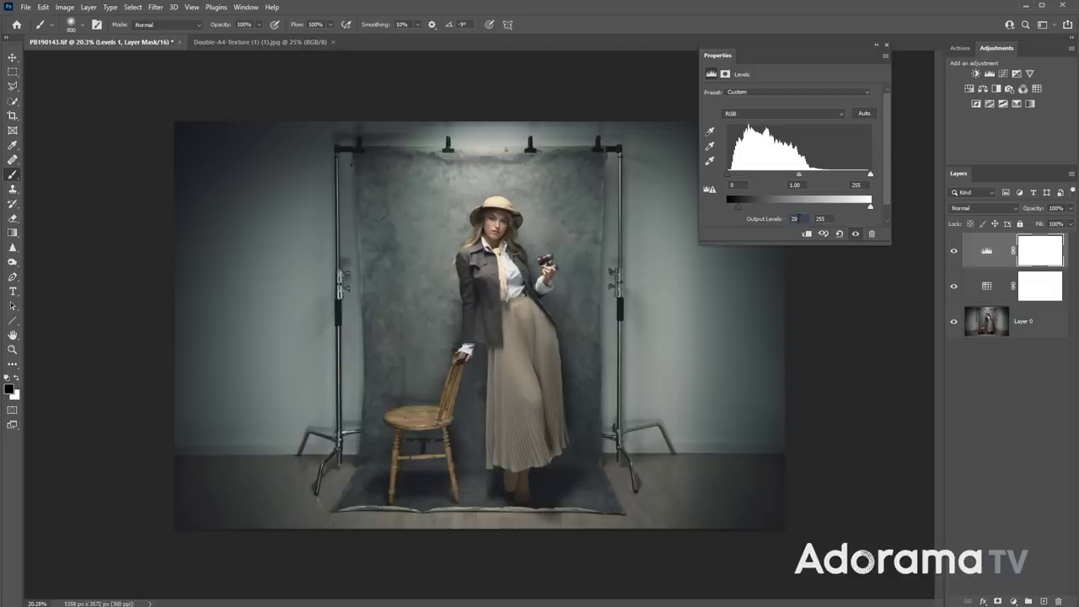
click(887, 45)
click(954, 251)
click(954, 251)
click(954, 251)
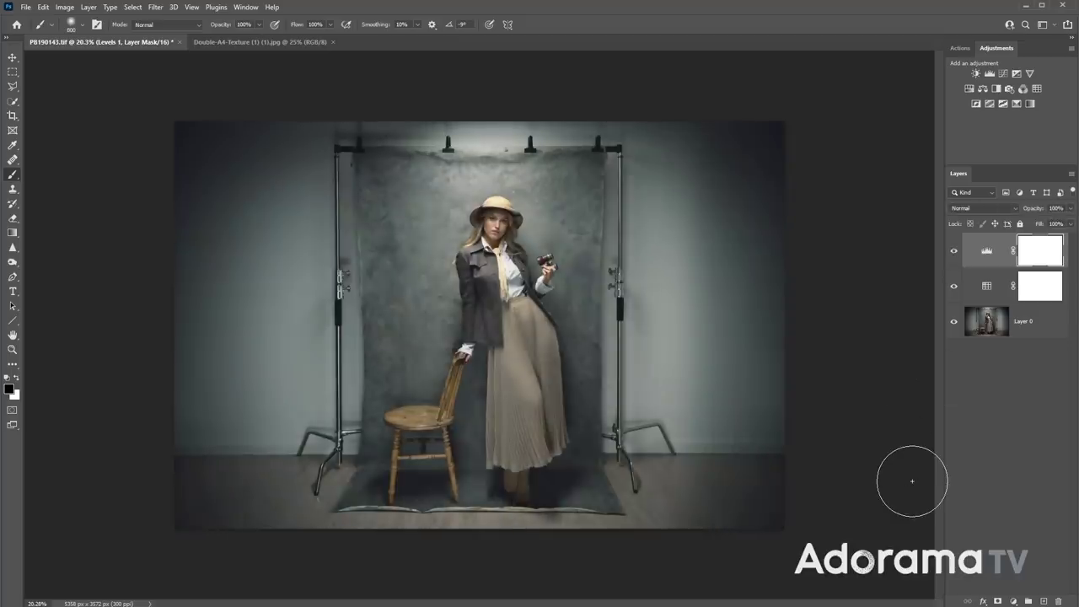
- Copy the entire Double-A4-Texture image and paste it as a new layer into the portrait document PB190143.tif
key(ctrl+plus)
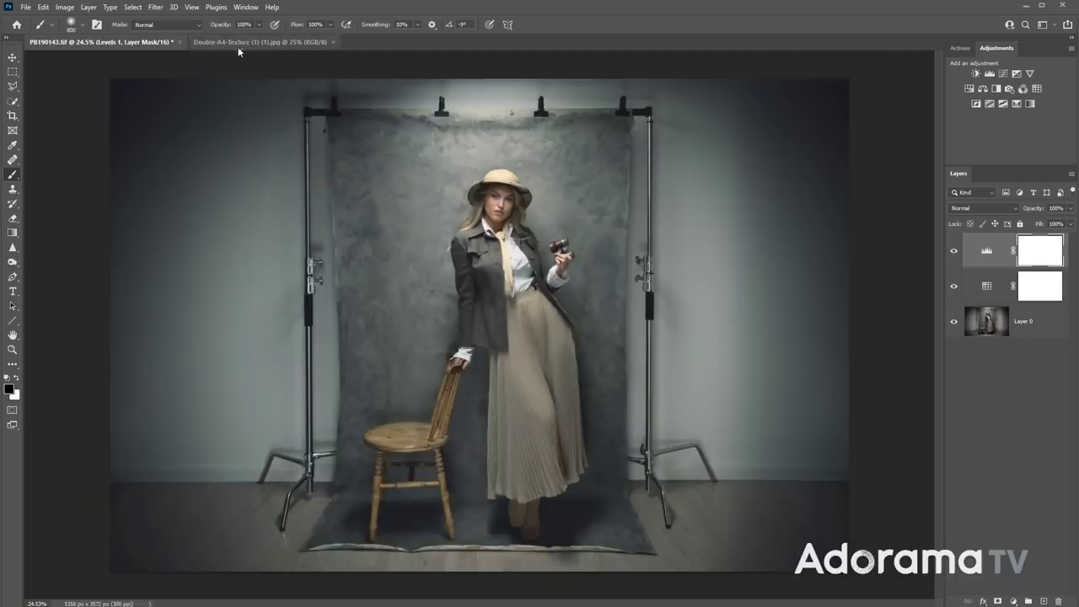
click(238, 45)
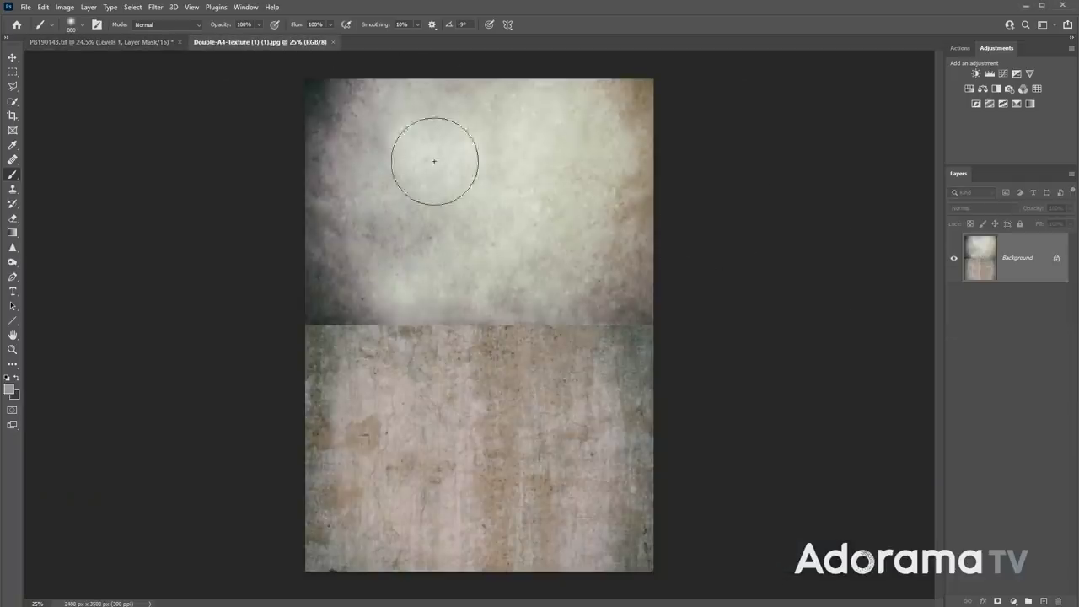
click(132, 7)
click(135, 19)
click(43, 7)
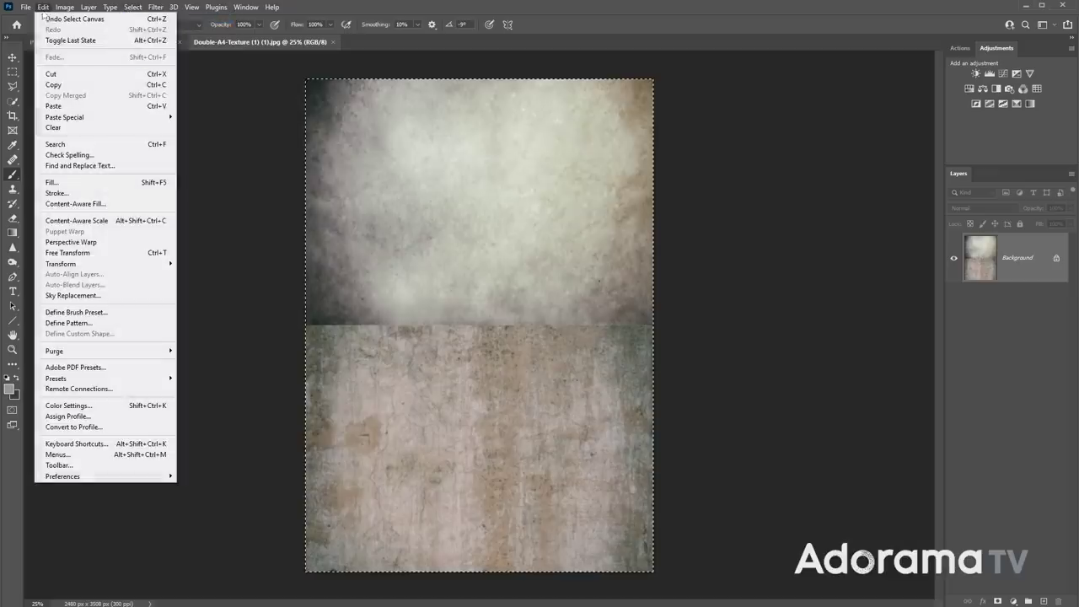
click(52, 86)
click(85, 41)
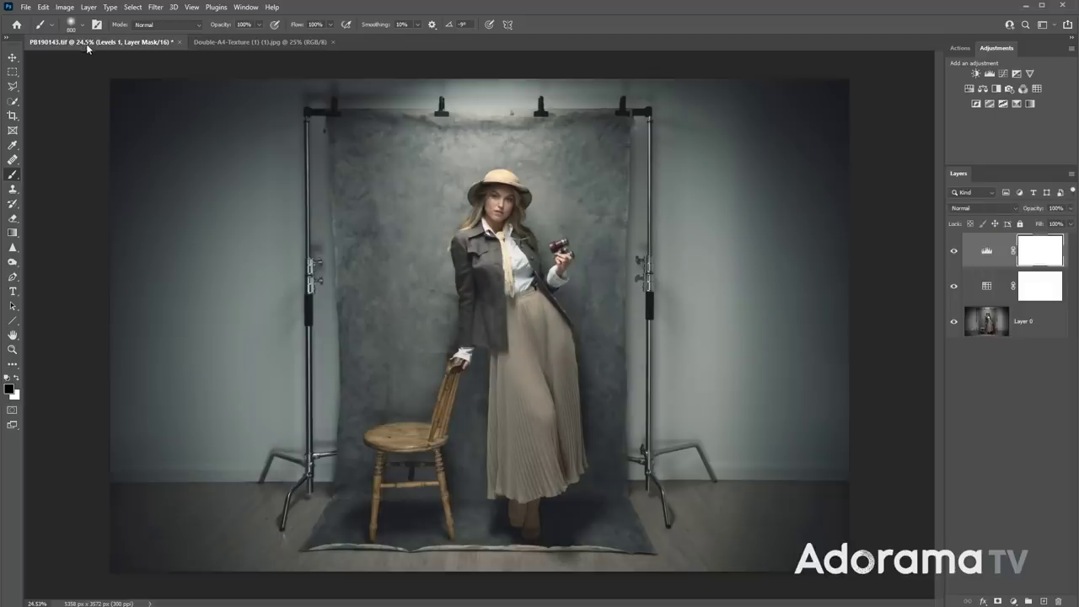
click(43, 7)
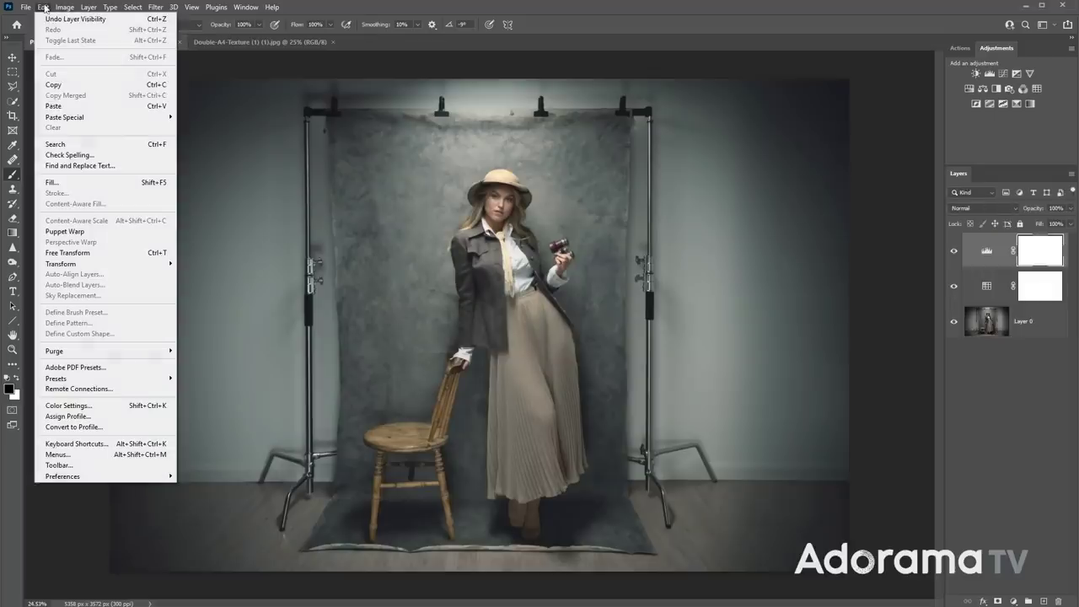
click(72, 107)
- Scale the pasted texture to about 218% and position it so its pale upper half covers the whole photo
scroll(516, 251, down, 2)
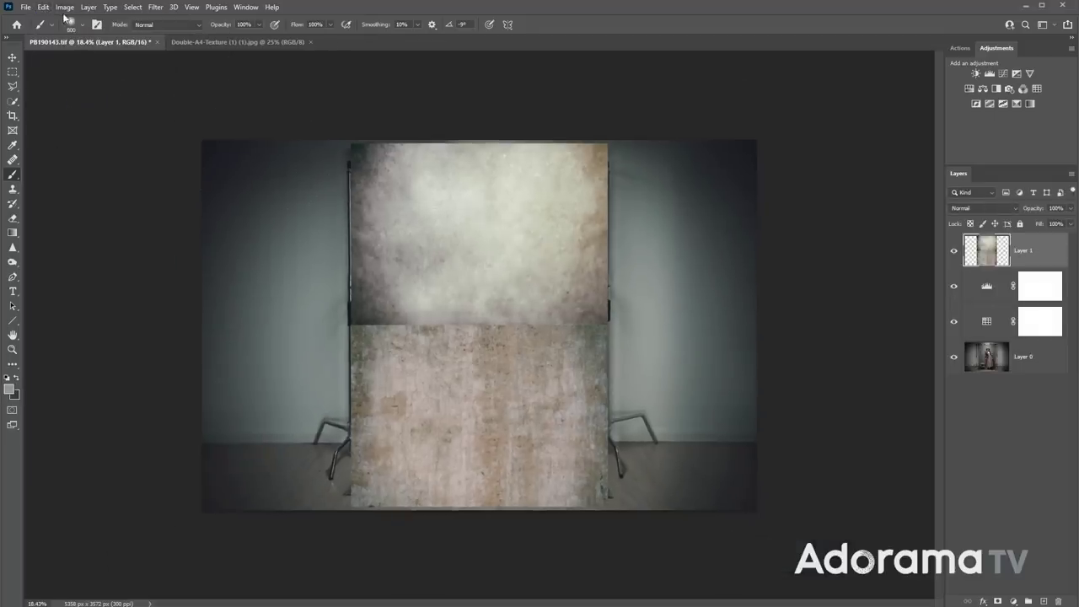
click(42, 7)
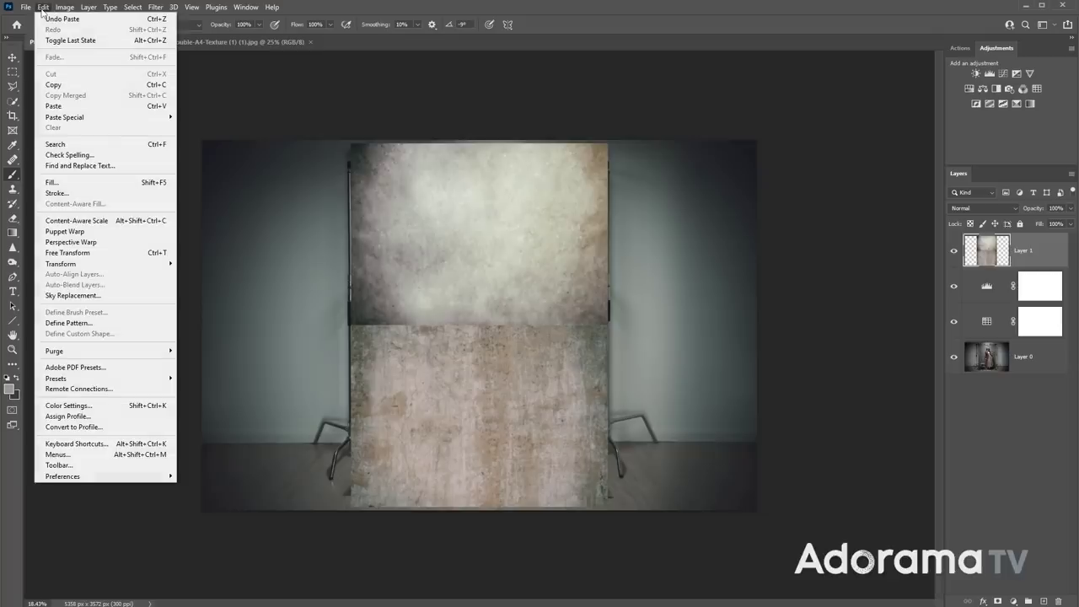
click(68, 252)
scroll(594, 518, down, 1)
drag(577, 460, 719, 595)
drag(379, 190, 195, 76)
drag(432, 189, 443, 302)
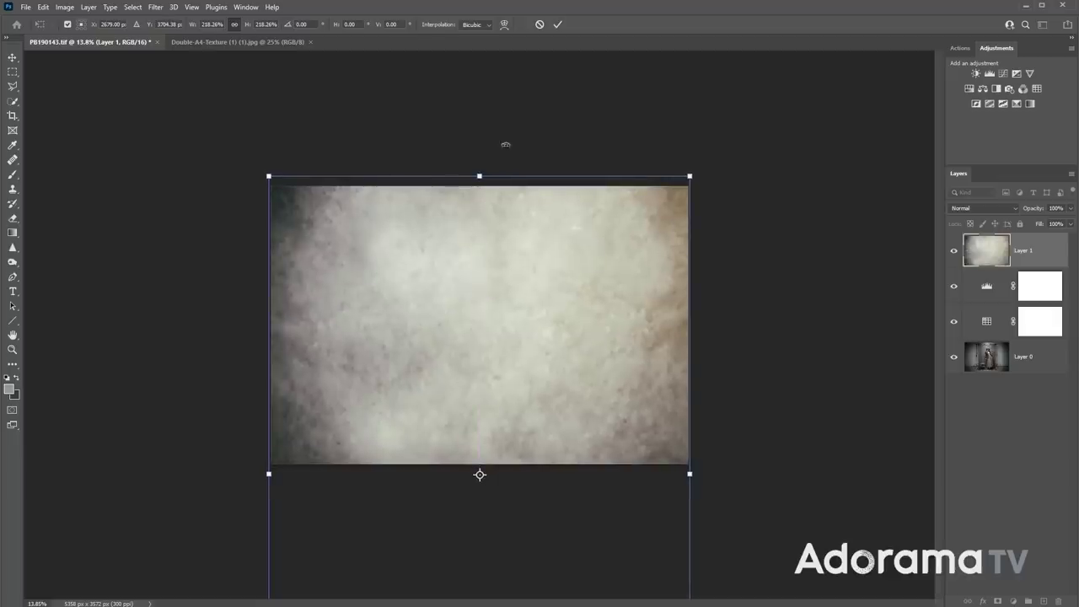
click(558, 24)
key(b)
- Blend the texture layer into the portrait with 37% opacity and Soft Light mode, and compare the image with and without it
scroll(544, 227, up, 3)
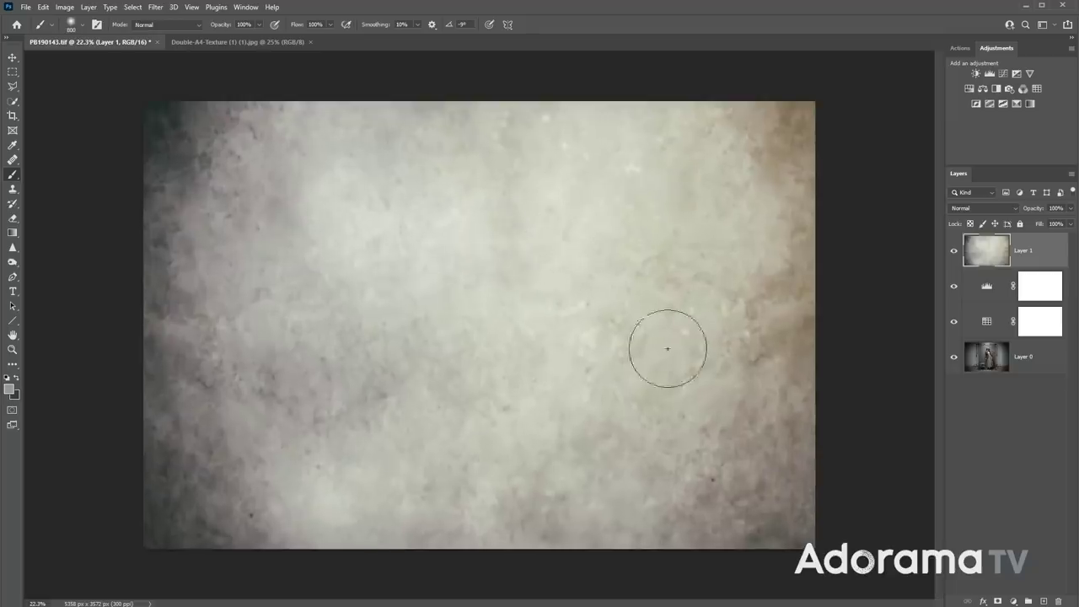
scroll(628, 389, up, 2)
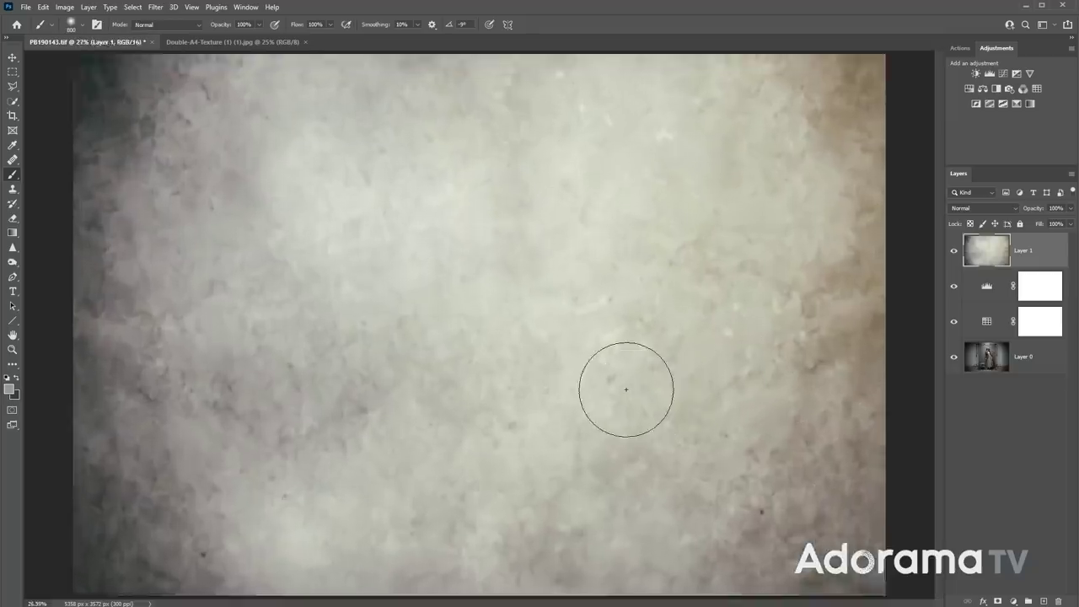
scroll(529, 389, down, 2)
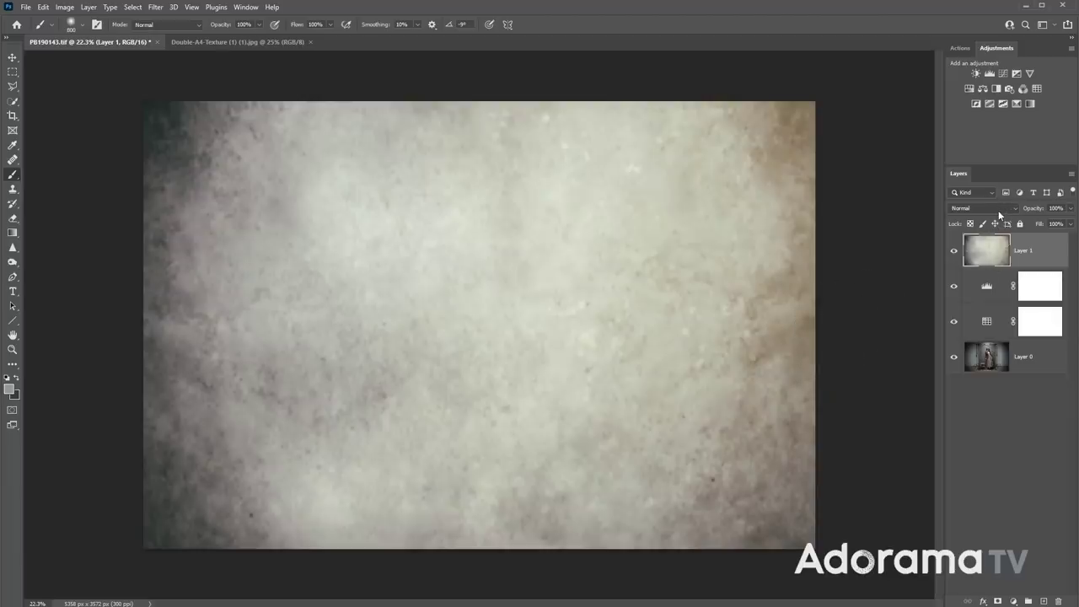
drag(1032, 208, 1003, 206)
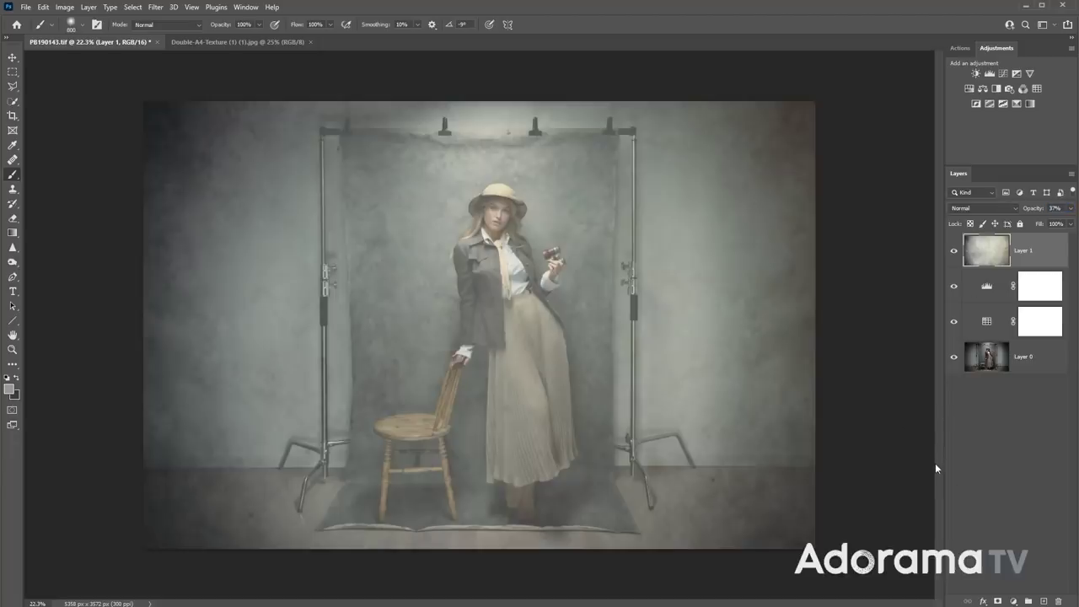
click(973, 211)
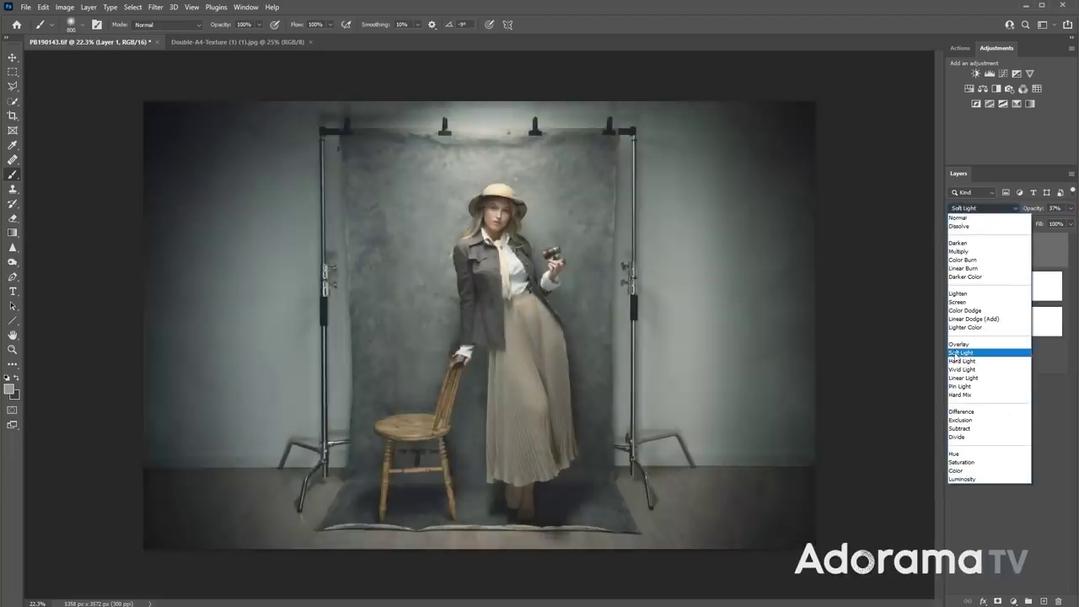
click(954, 353)
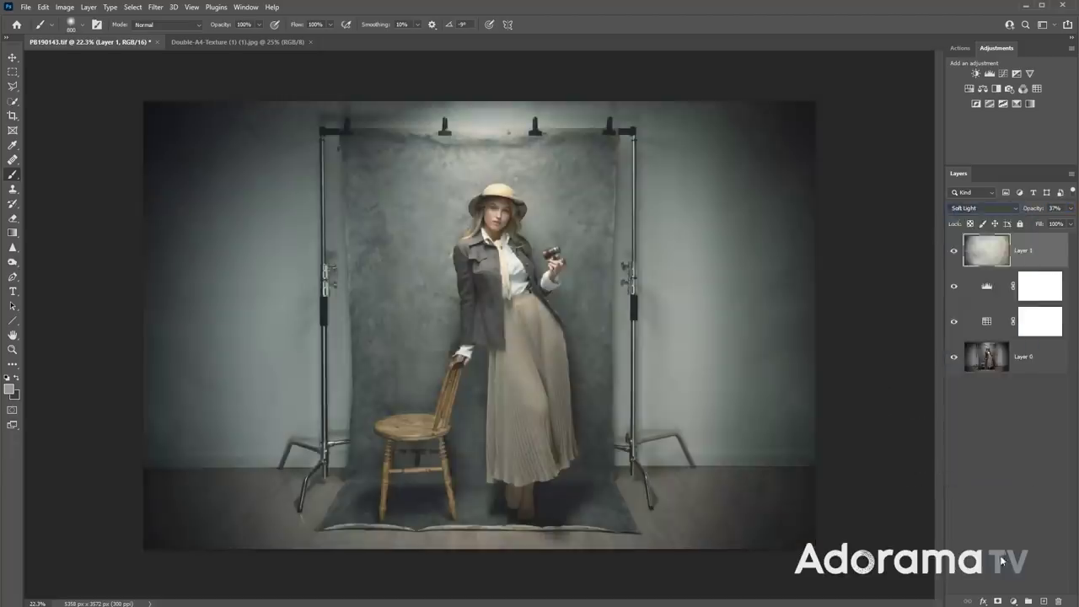
click(954, 251)
click(954, 252)
- Move the Levels adjustment layer above the texture layer in the layer stack
click(986, 289)
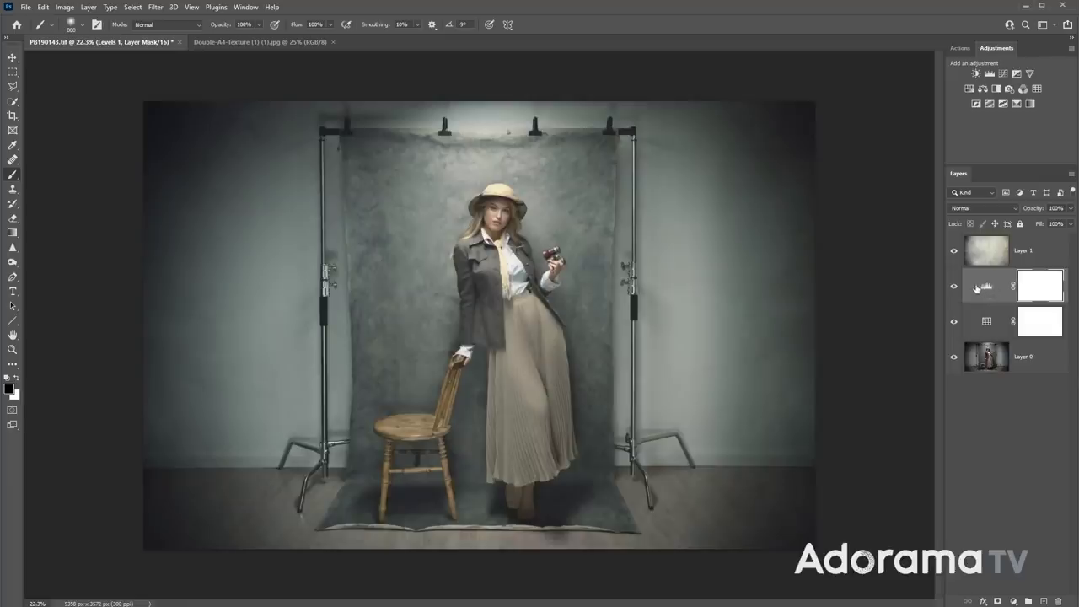
drag(980, 289, 980, 247)
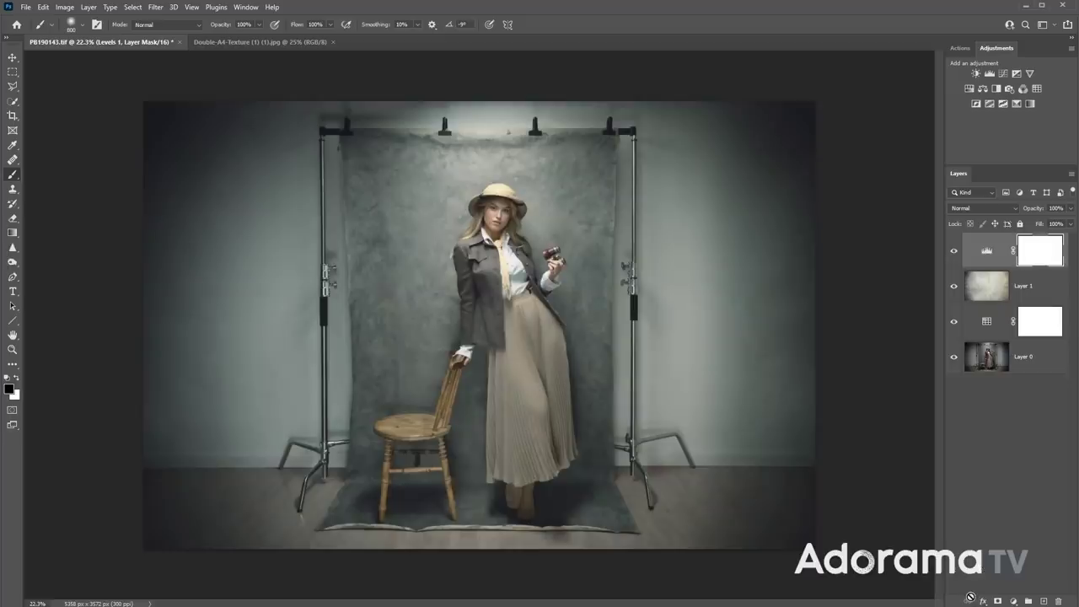